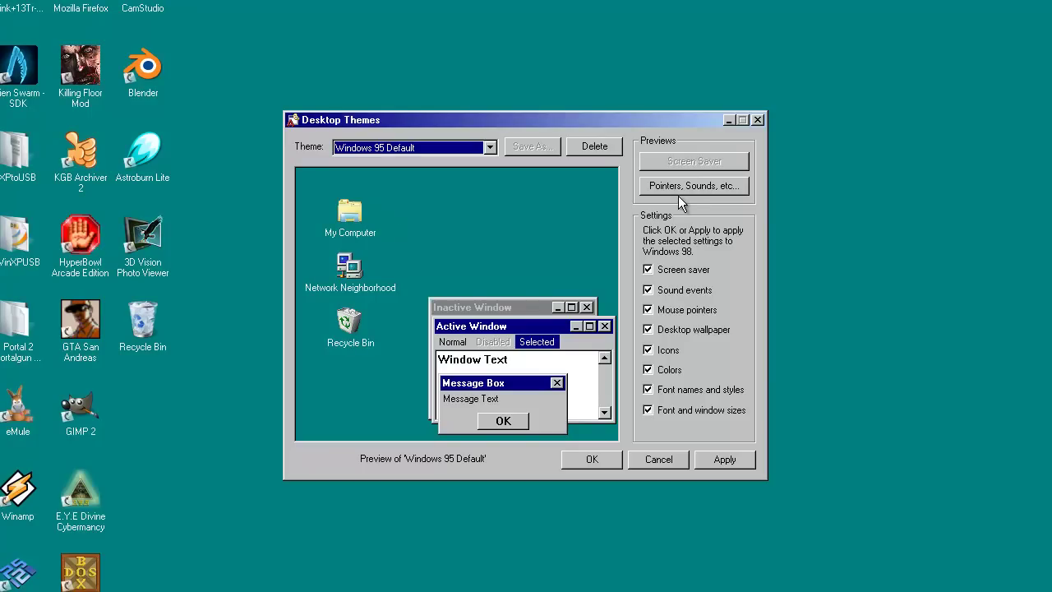
Play the Start Windows sound of the Windows 95 Default theme in the theme preview
left_click(364, 157)
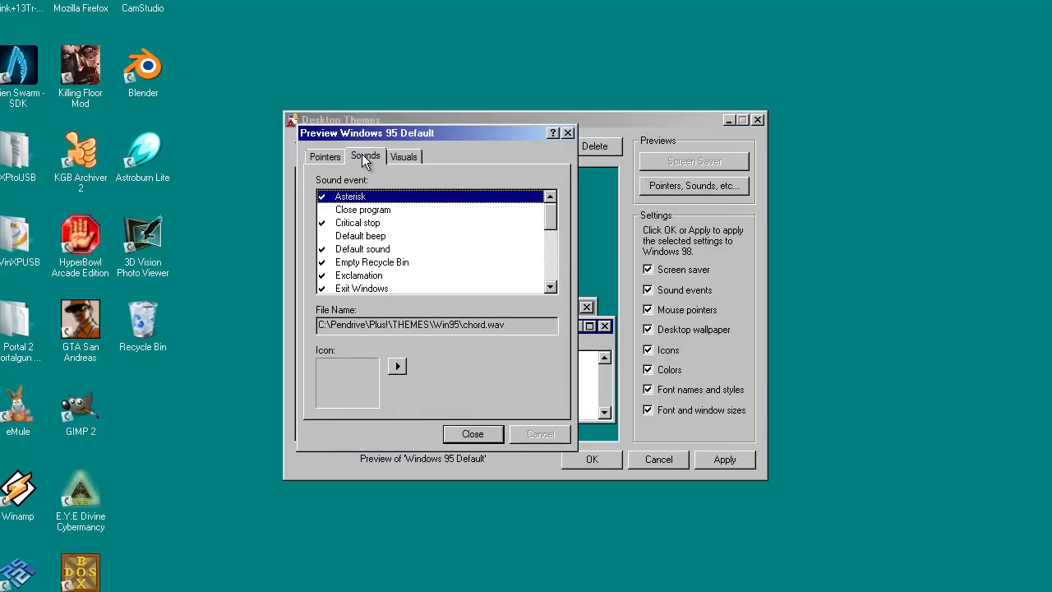
scroll(356, 263, "down", 4)
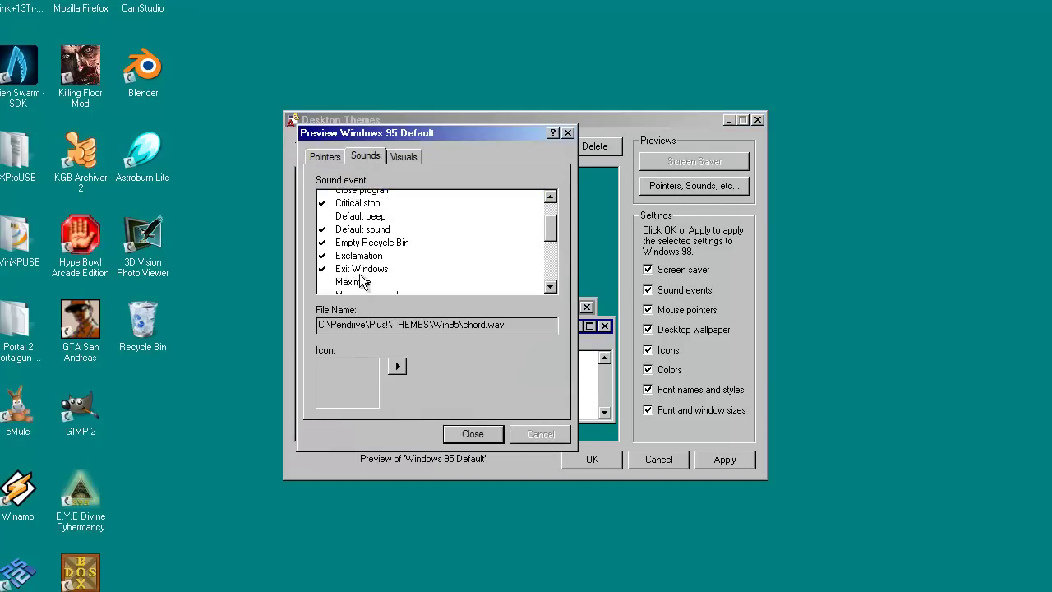
left_click(352, 276)
left_click(398, 367)
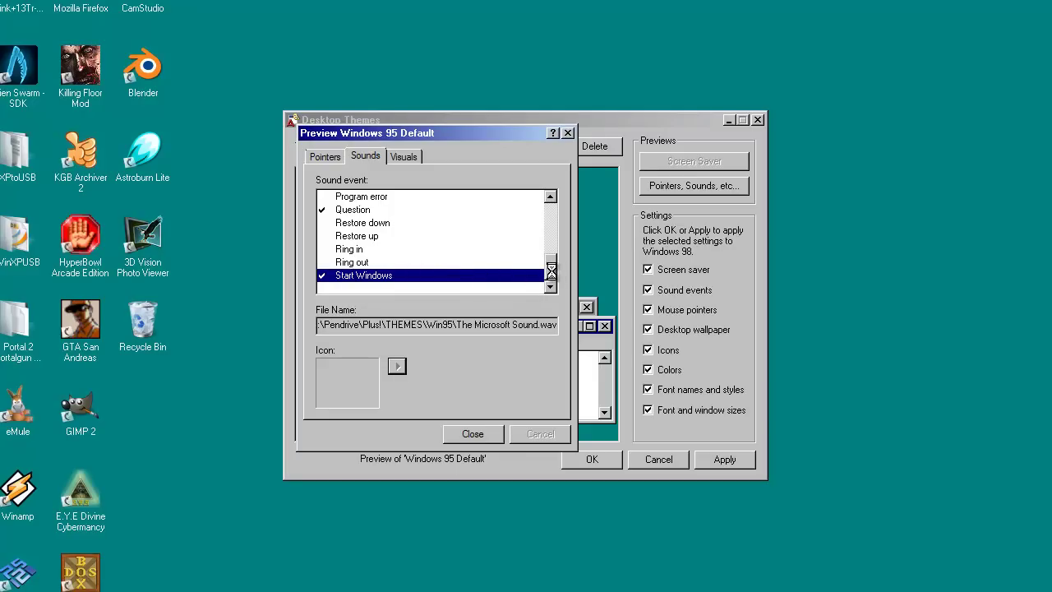
Play the Exit Windows sound of the Windows 95 Default theme and close the preview
left_click_drag(551, 270, 550, 234)
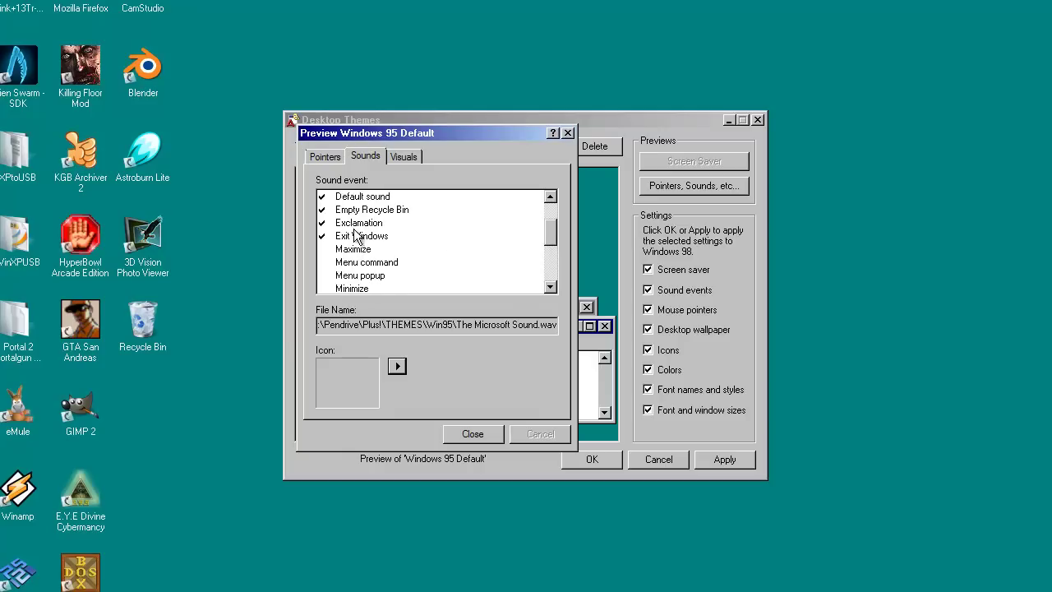
left_click(364, 236)
left_click(397, 371)
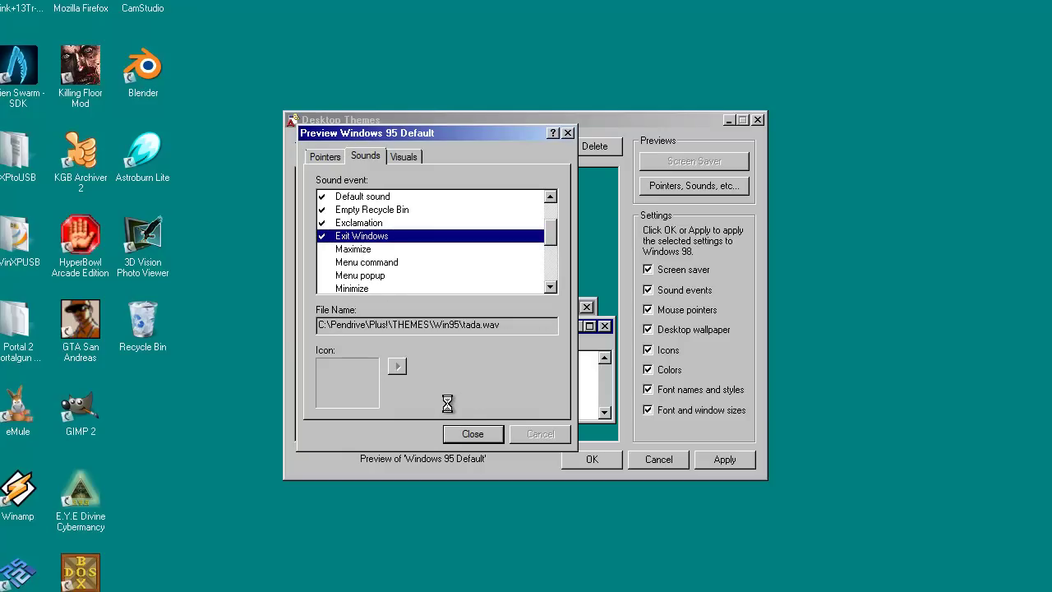
left_click(472, 433)
Choose the Windows Me theme and open its pointers and sounds preview
left_click(490, 147)
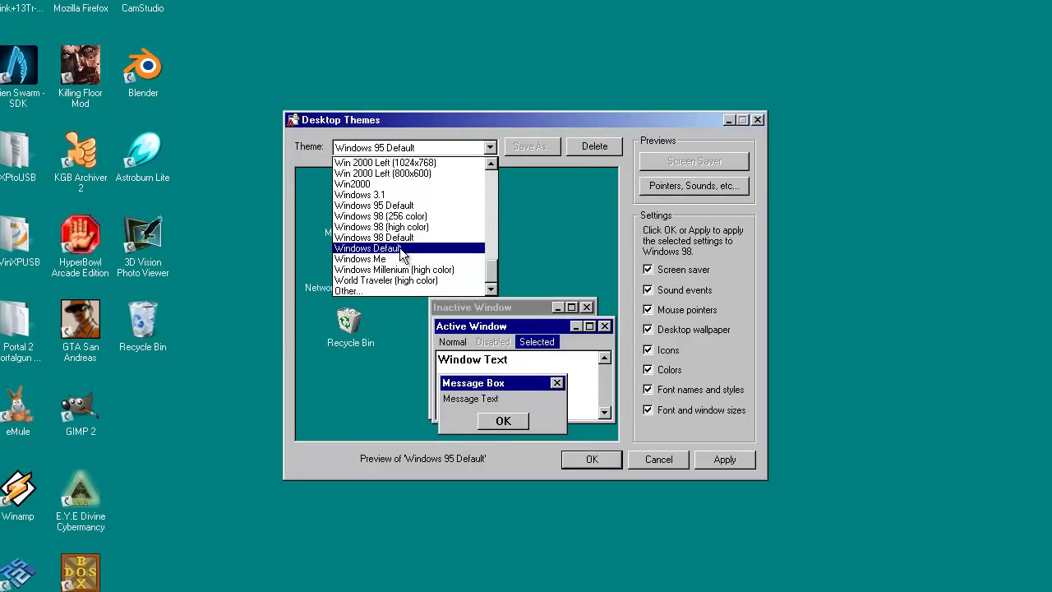
left_click(401, 260)
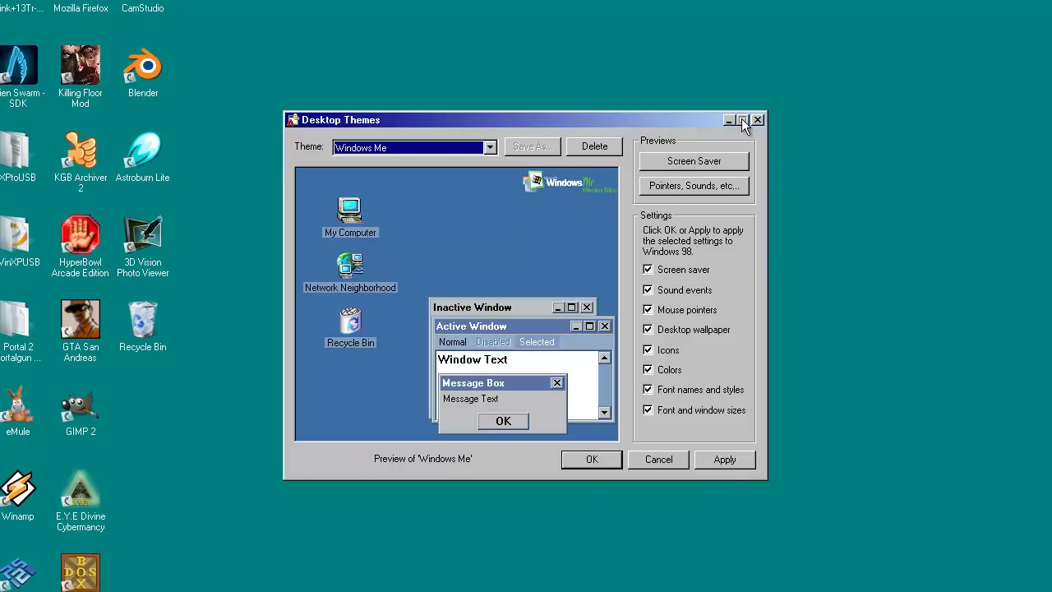
left_click(681, 188)
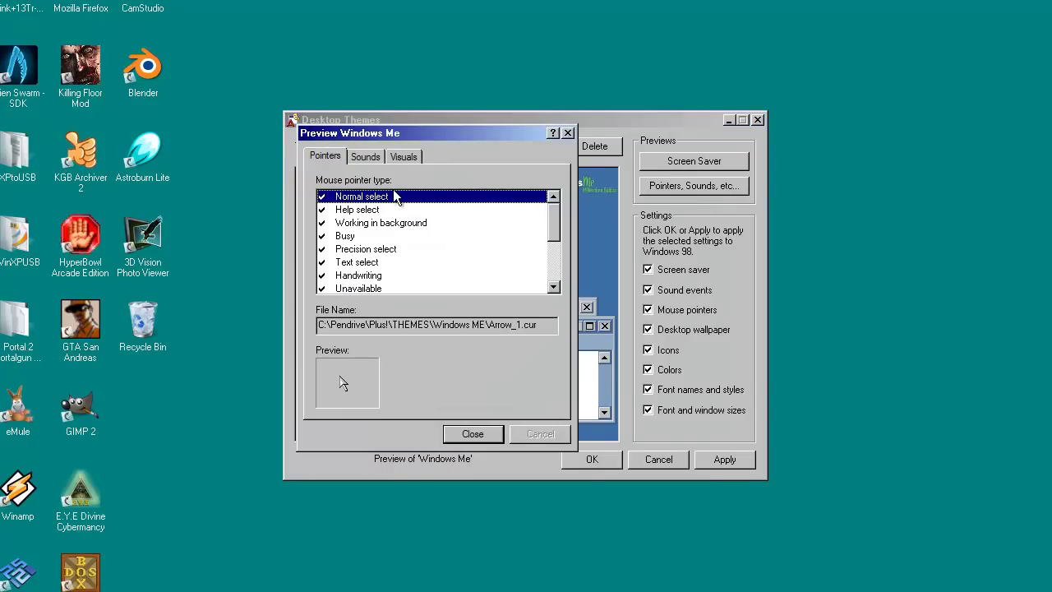
Play the Start Windows sound of the Windows Me theme
left_click(364, 156)
scroll(376, 238, "down", 7)
left_click(374, 275)
left_click(397, 368)
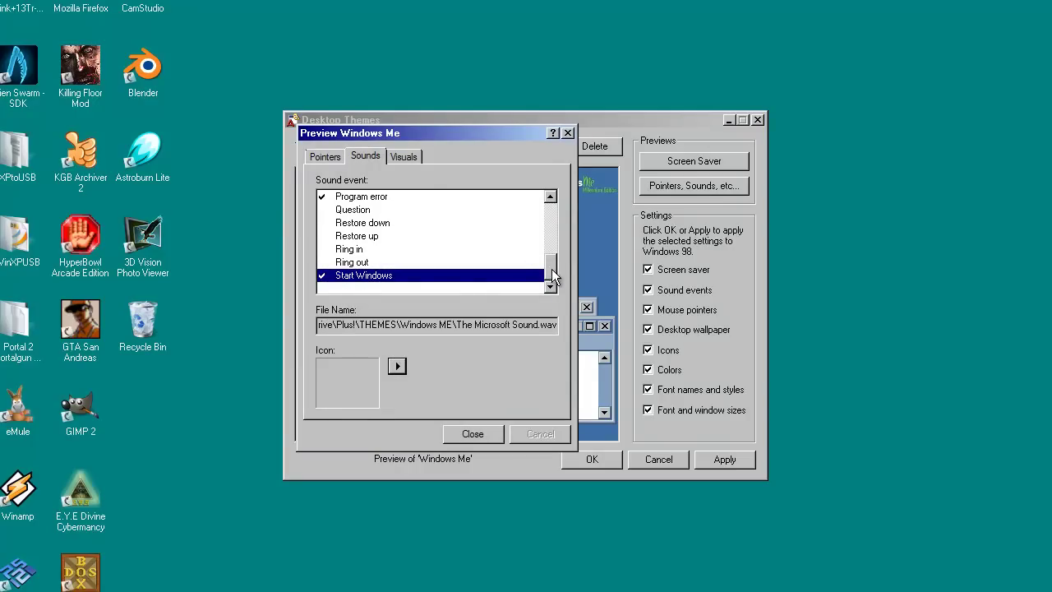
Play the Exit Windows sound of the Windows Me theme and close its preview
left_click_drag(549, 271, 551, 222)
left_click(386, 276)
left_click(398, 366)
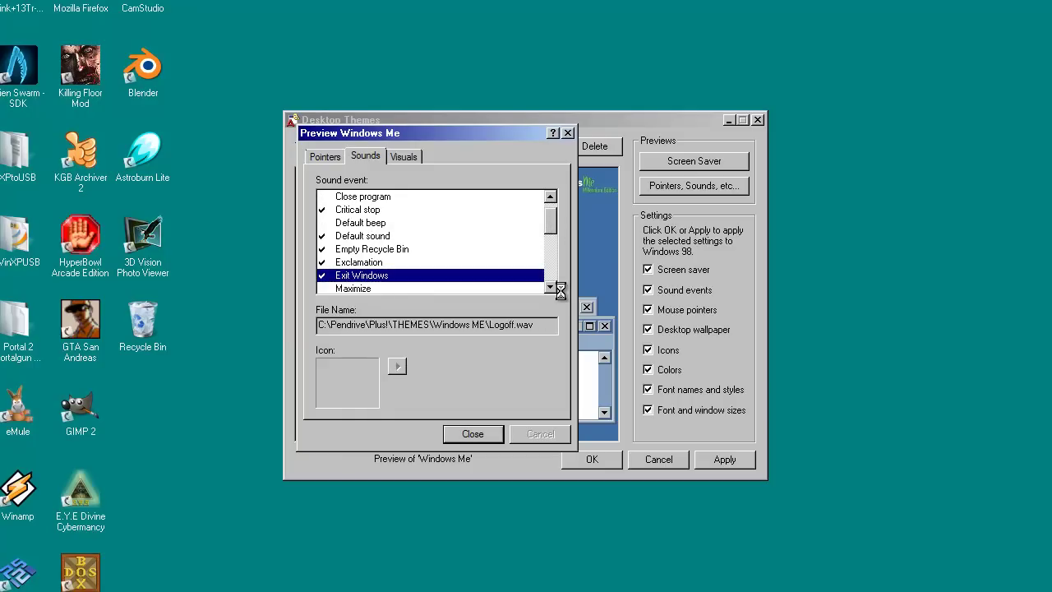
left_click(473, 434)
Choose the Science (256 color) theme in Desktop Themes
left_click(460, 150)
scroll(430, 197, "up", 4)
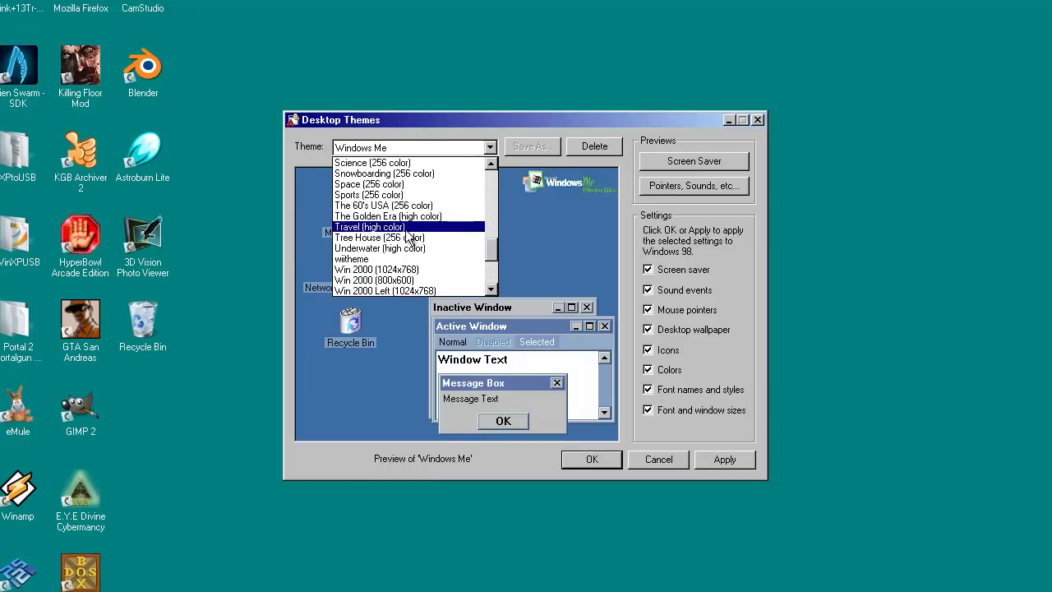
left_click(396, 163)
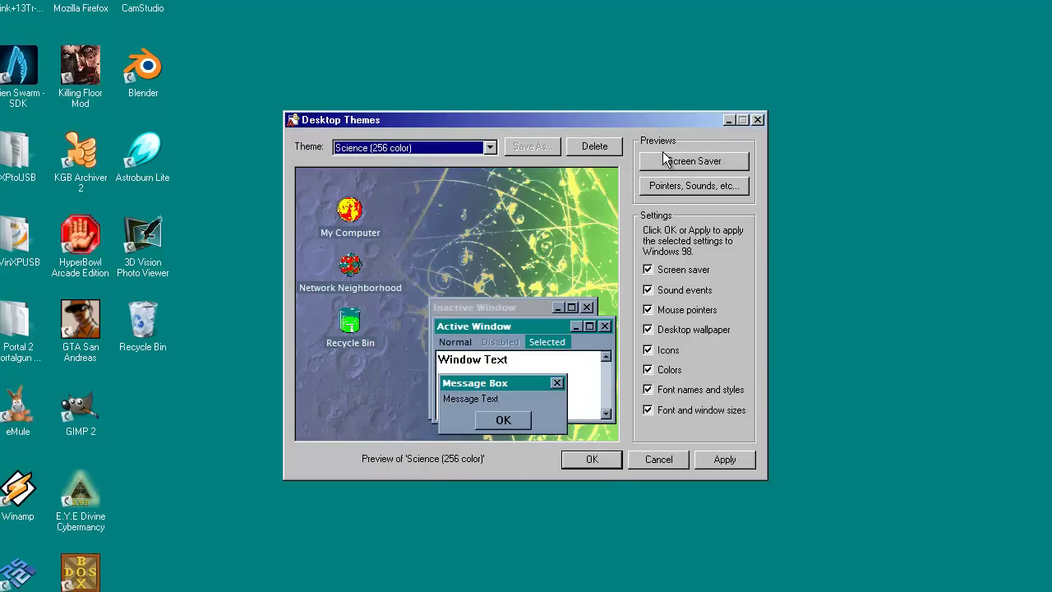
Look through the Science theme's sound events, visual elements and mouse pointers in its preview
left_click(666, 187)
left_click(370, 158)
scroll(362, 210, "down", 5)
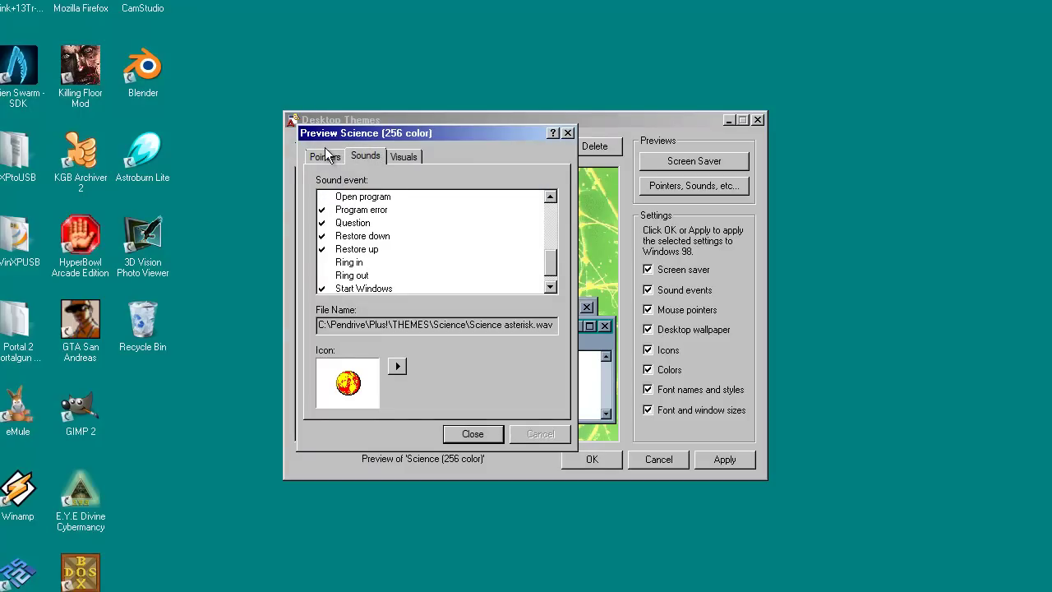
left_click(404, 157)
left_click(350, 262)
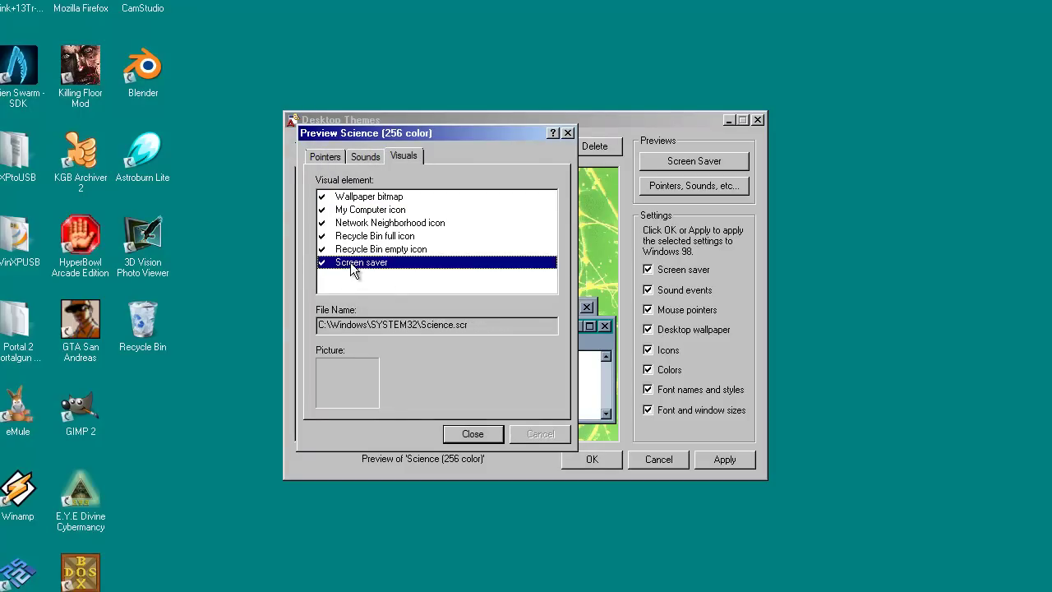
left_click(328, 157)
scroll(344, 204, "down", 3)
Play the Start Windows sound of the Science (256 color) theme
left_click(363, 157)
scroll(390, 247, "down", 1)
left_click(367, 277)
left_click(397, 367)
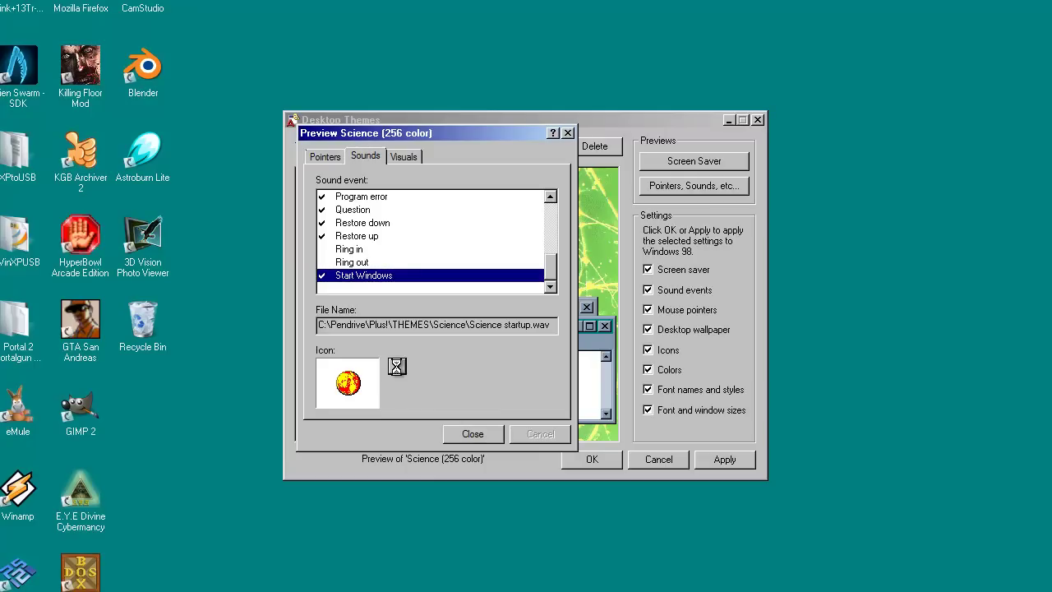
Play the Exit Windows sound of the Science (256 color) theme and close its preview
scroll(374, 238, "up", 2)
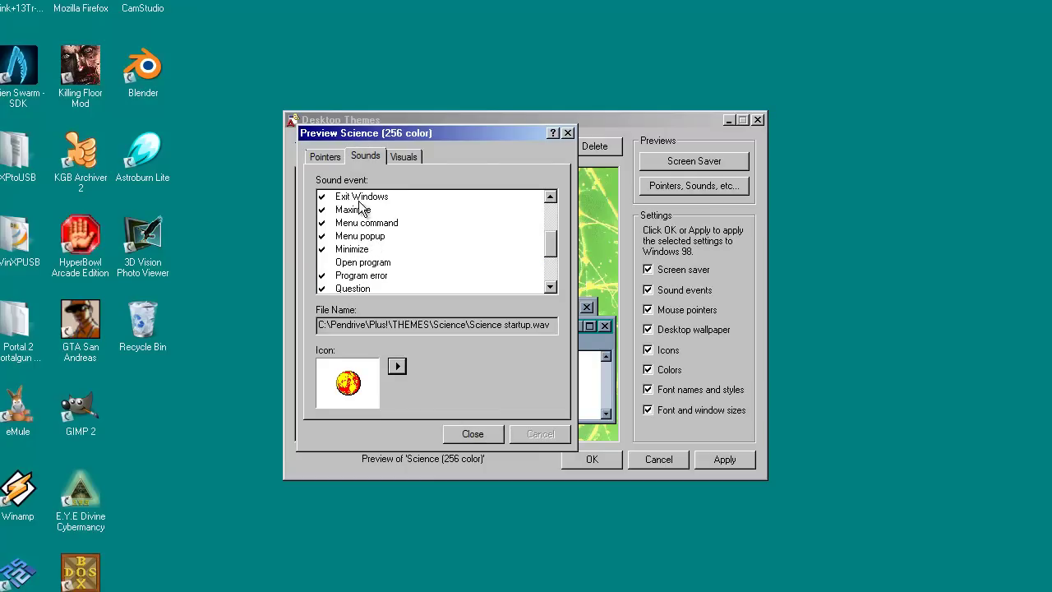
left_click(359, 198)
left_click(397, 365)
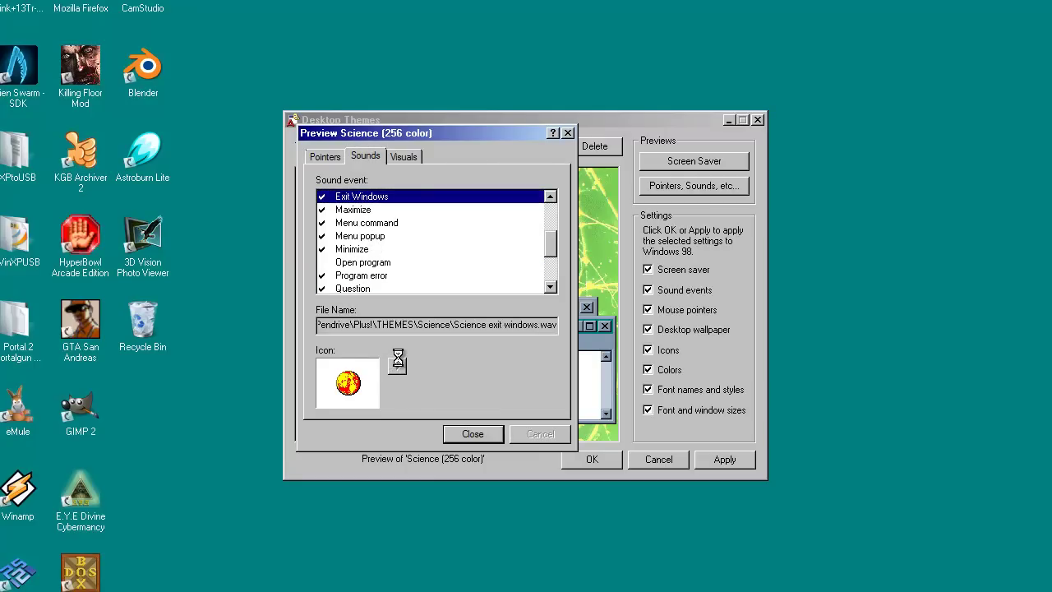
left_click(473, 434)
Try to switch from the Science theme to Nature (high color), and close the program that stopped working
left_click(440, 149)
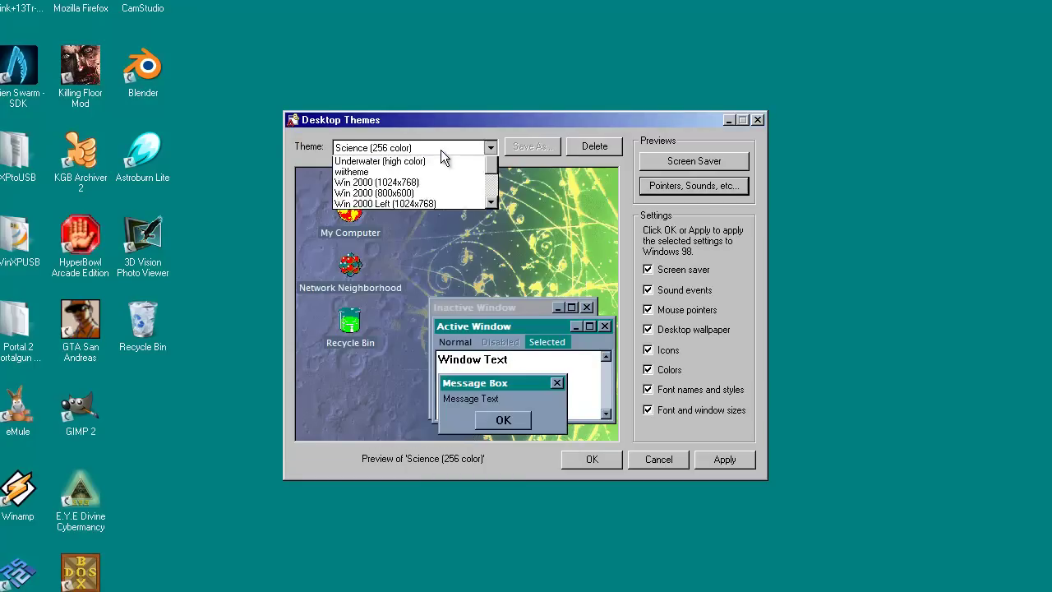
scroll(407, 236, "up", 2)
scroll(406, 236, "up", 2)
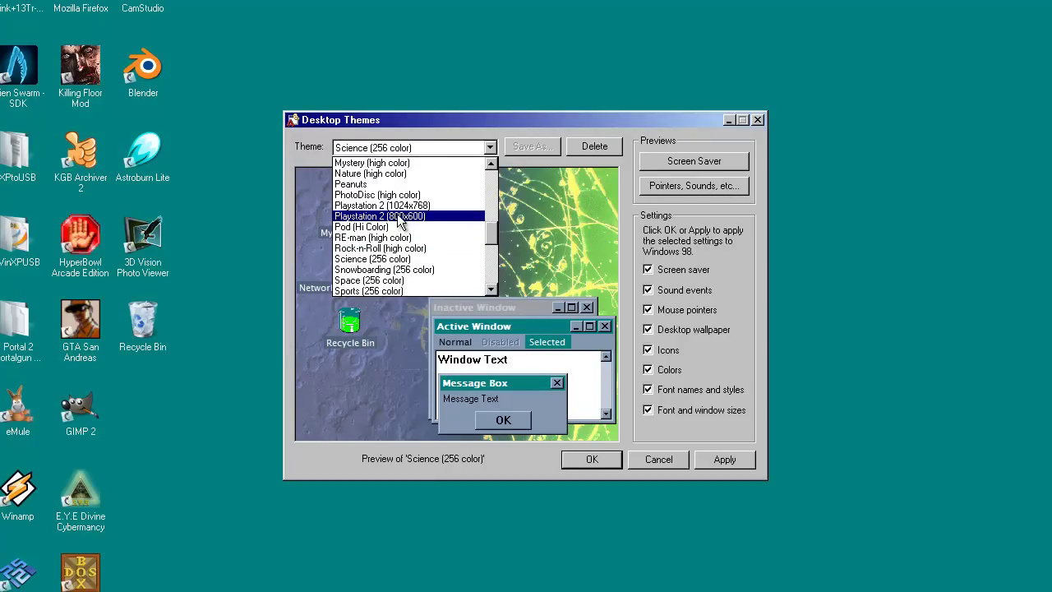
scroll(390, 207, "up", 3)
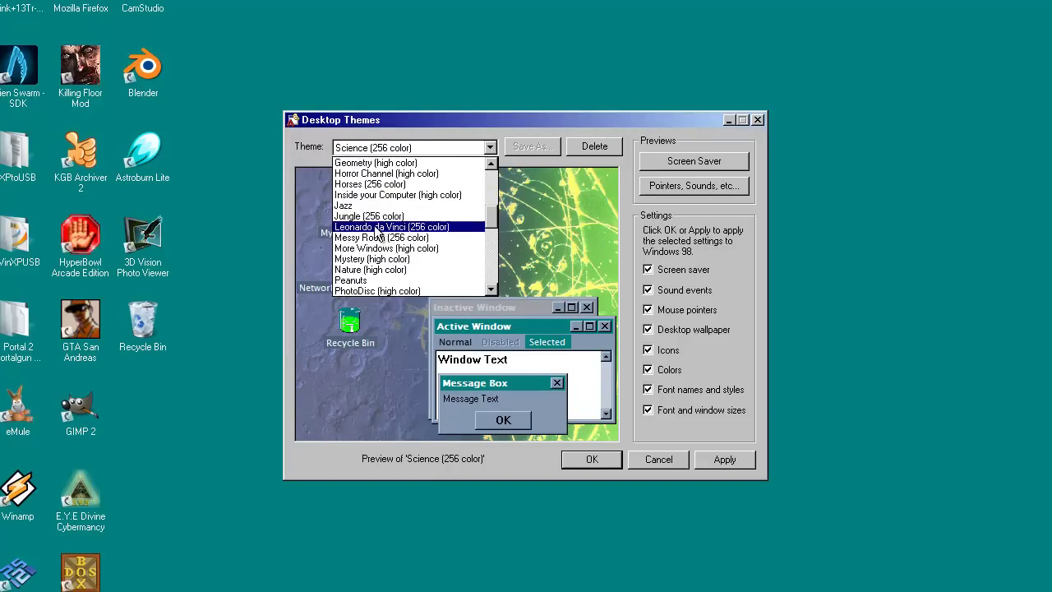
left_click(368, 274)
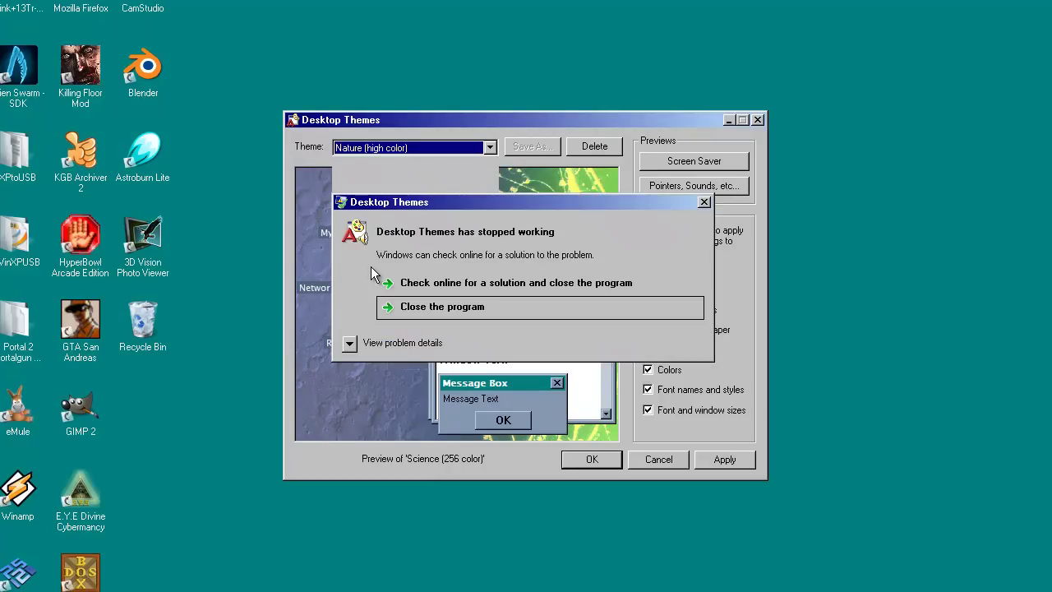
left_click(423, 308)
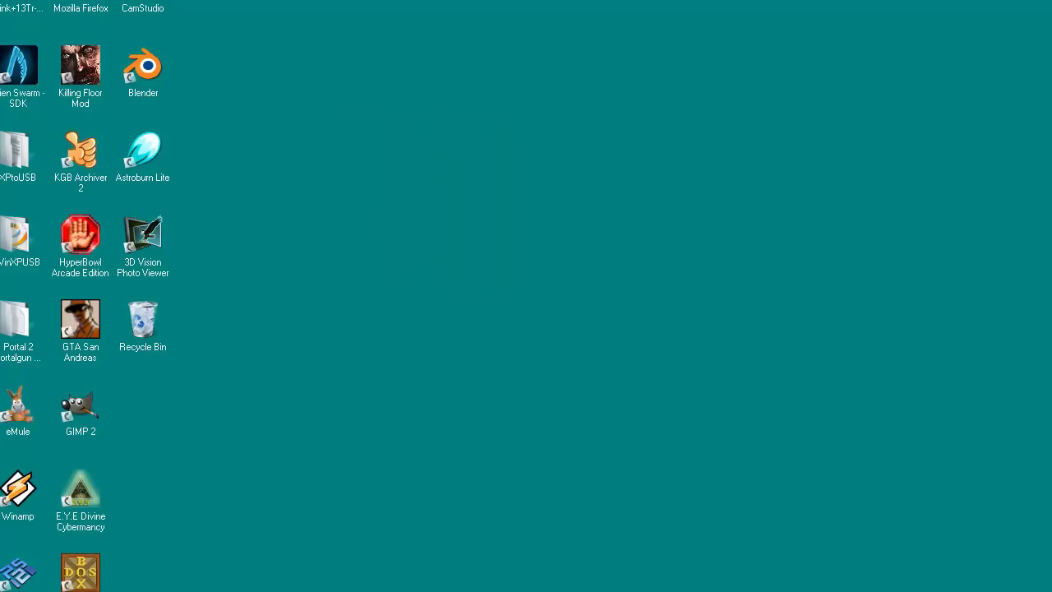
Choose the Nature (high color) theme in the reopened Desktop Themes window
left_click(443, 147)
scroll(410, 247, "down", 10)
scroll(392, 265, "down", 3)
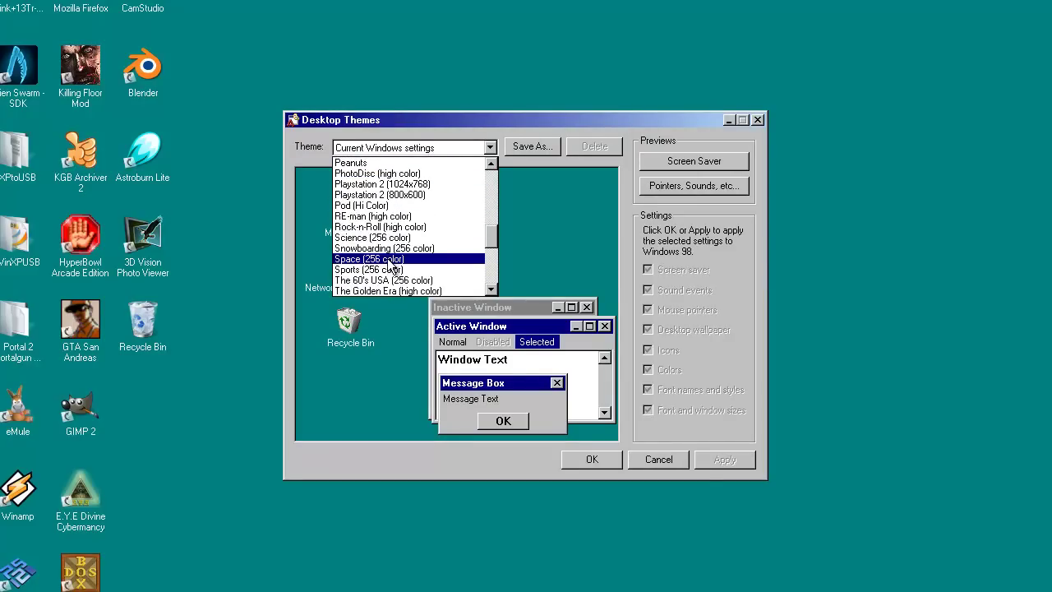
scroll(387, 246, "up", 2)
left_click(368, 184)
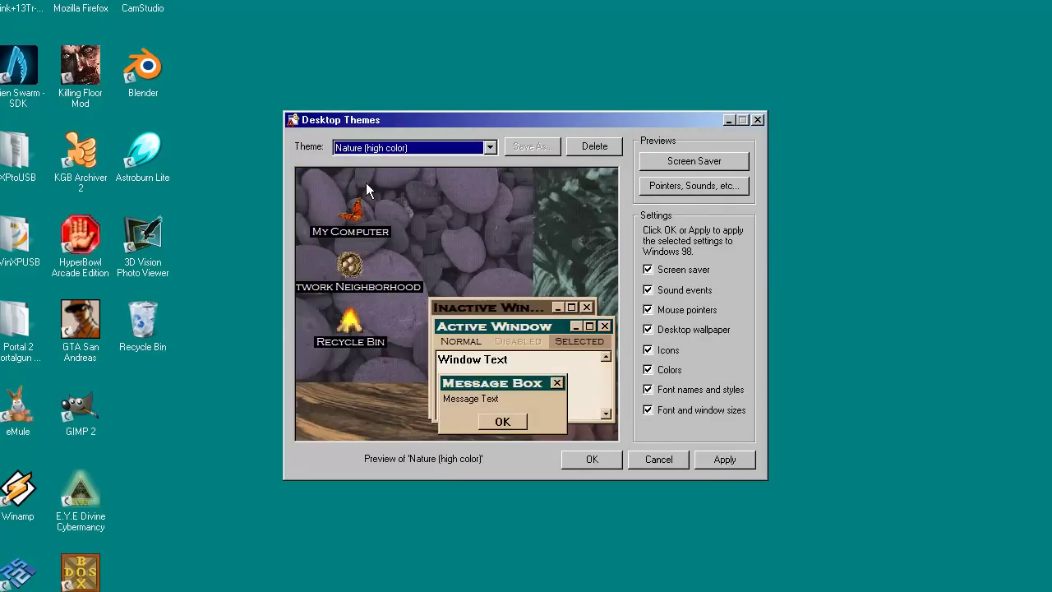
Open the Nature theme's sounds preview and play its Start Windows sound
left_click(677, 180)
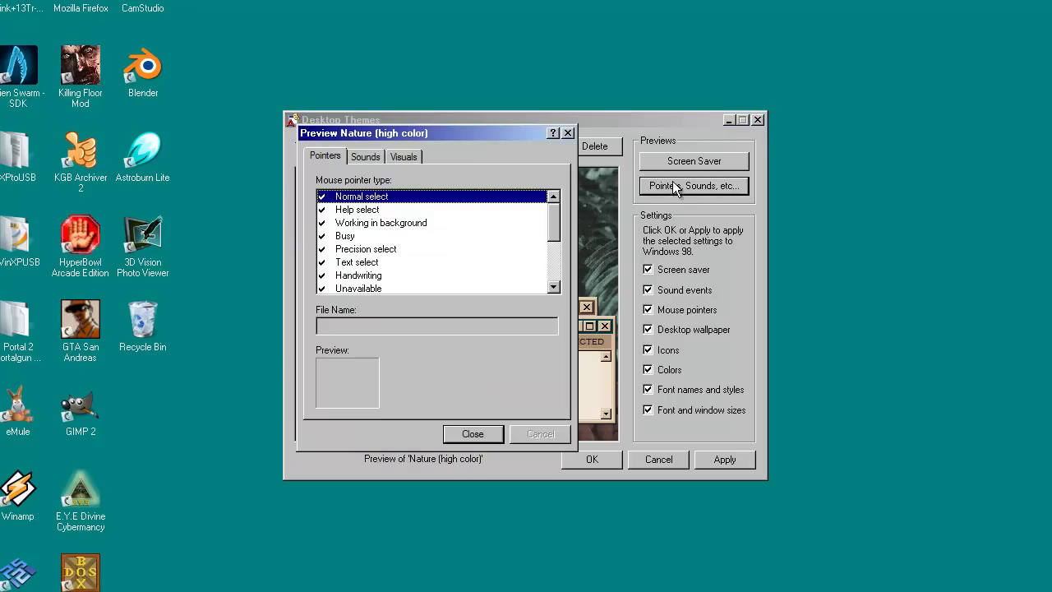
left_click(375, 161)
scroll(349, 238, "down", 1)
scroll(353, 286, "down", 4)
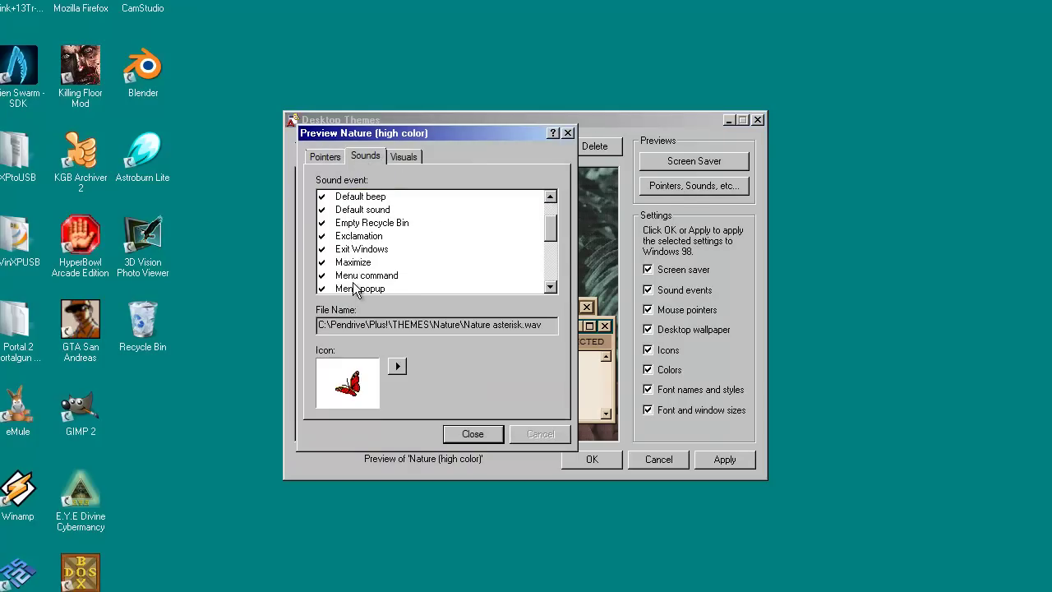
left_click(359, 279)
left_click(397, 366)
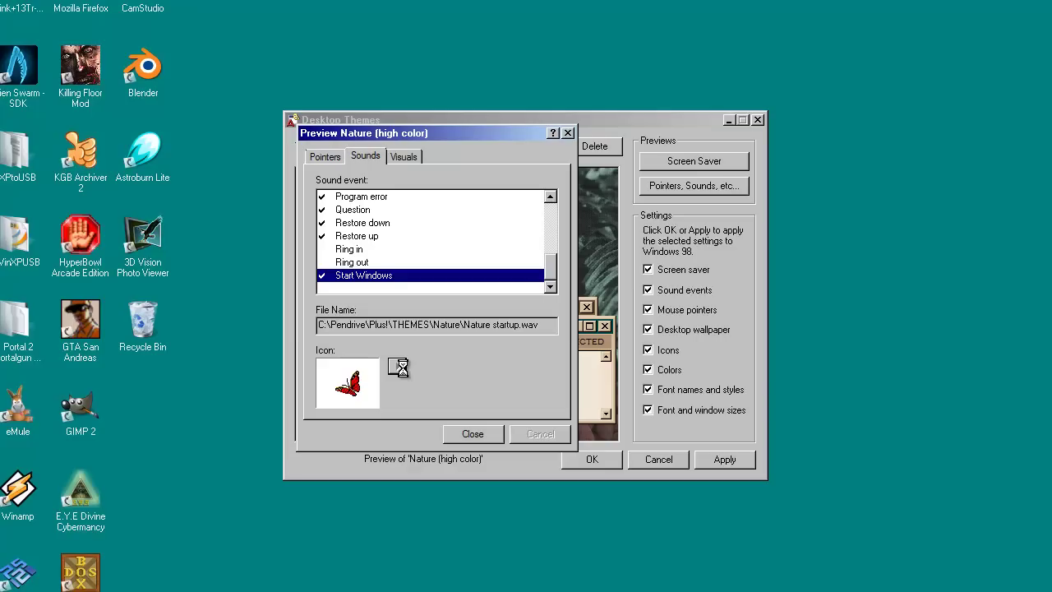
Play the Exit Windows sound of the Nature (high color) theme and close its preview
scroll(365, 255, "up", 1)
scroll(365, 255, "up", 3)
left_click(366, 236)
left_click(397, 367)
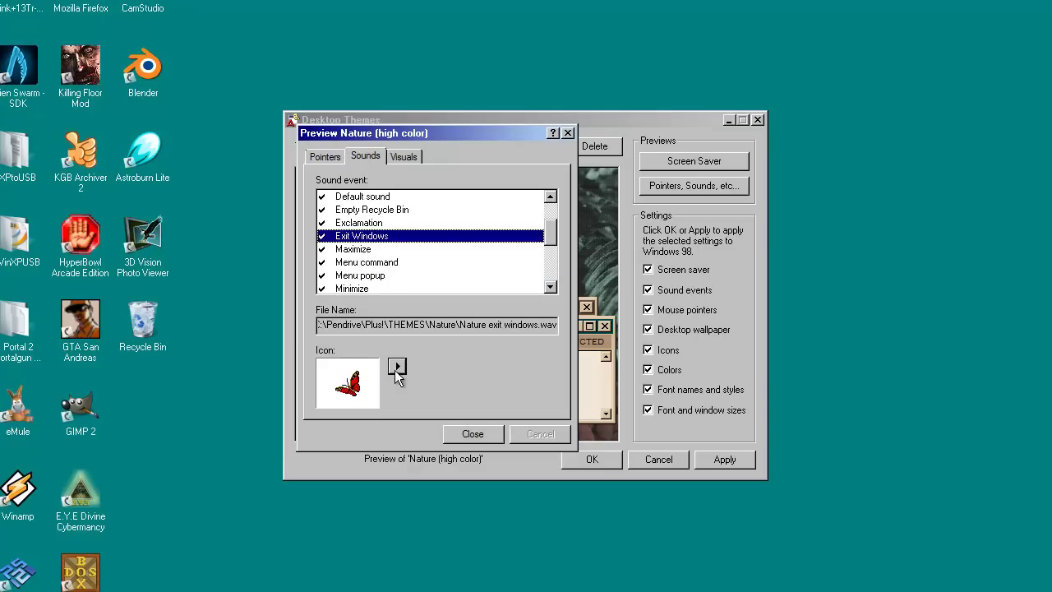
left_click(478, 438)
Look through the list of themes and choose World Traveler (high color)
left_click(457, 148)
scroll(421, 194, "up", 3)
scroll(421, 194, "up", 8)
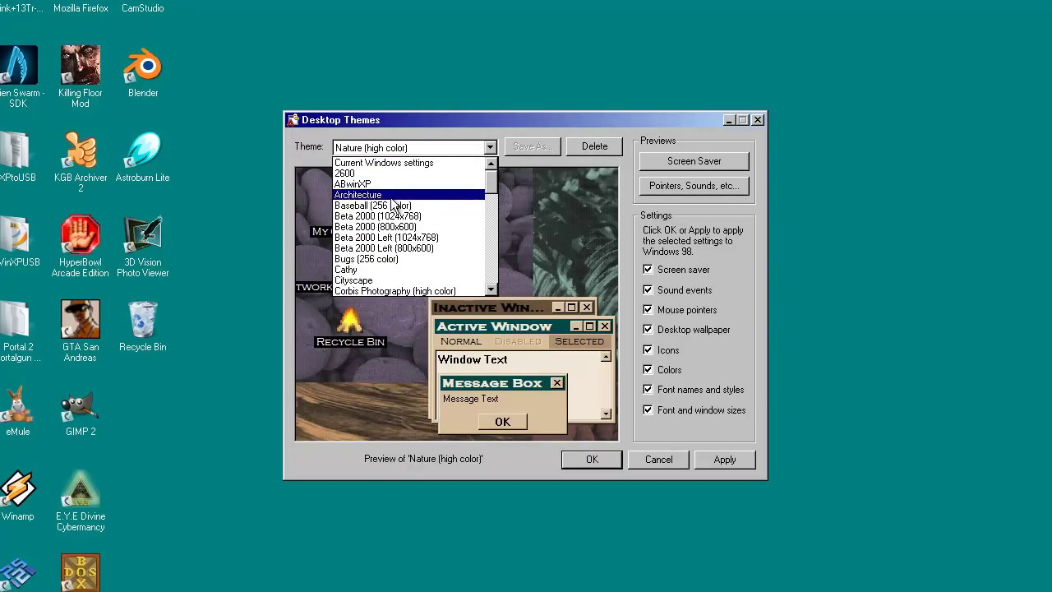
scroll(395, 213, "down", 12)
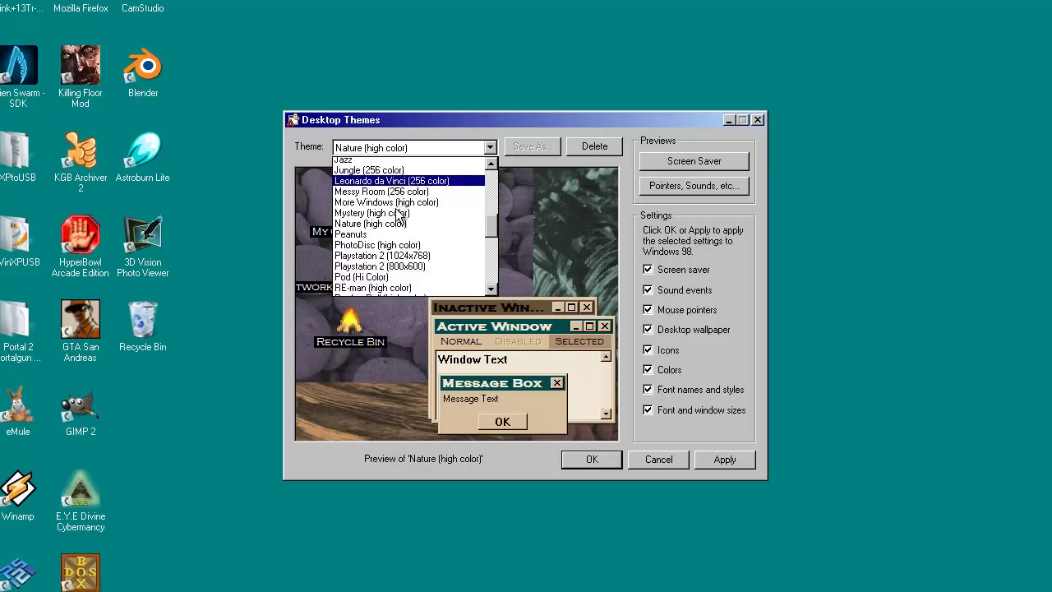
scroll(398, 216, "down", 5)
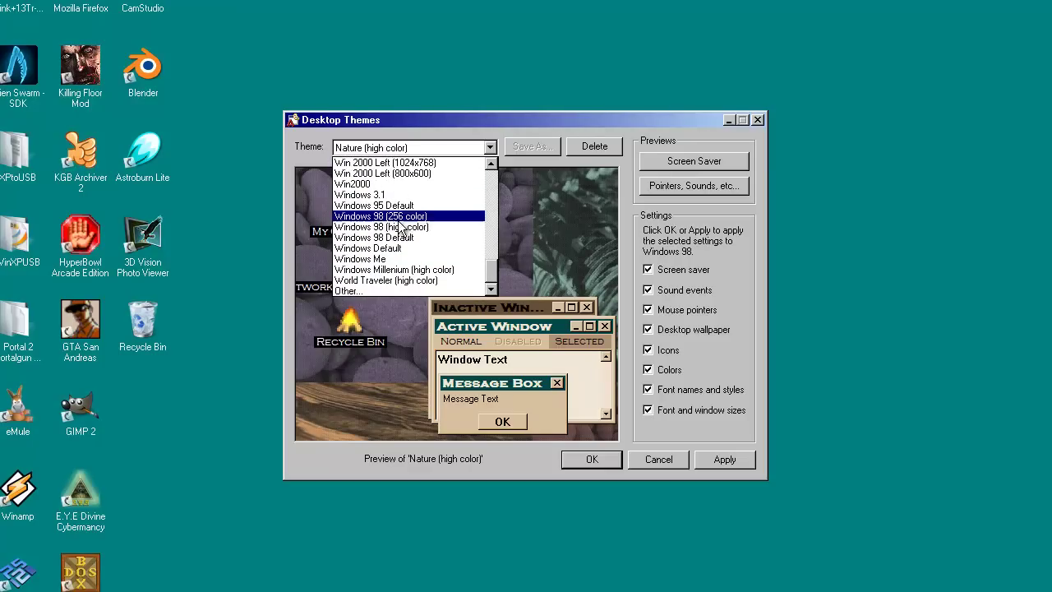
left_click(402, 280)
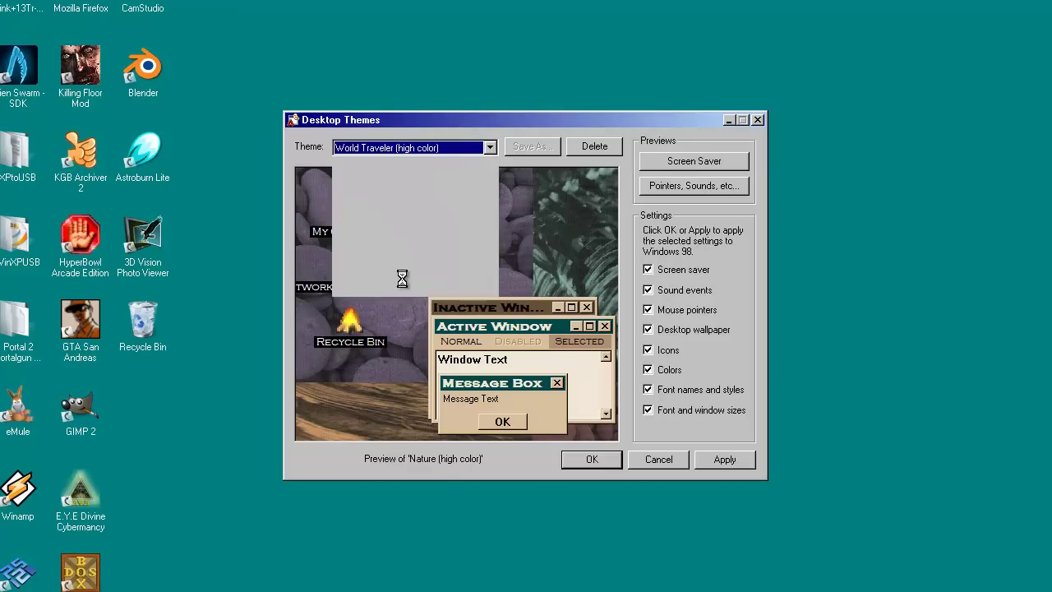
Open the World Traveler theme's sounds preview and play its Start Windows sound
left_click(683, 185)
left_click(363, 155)
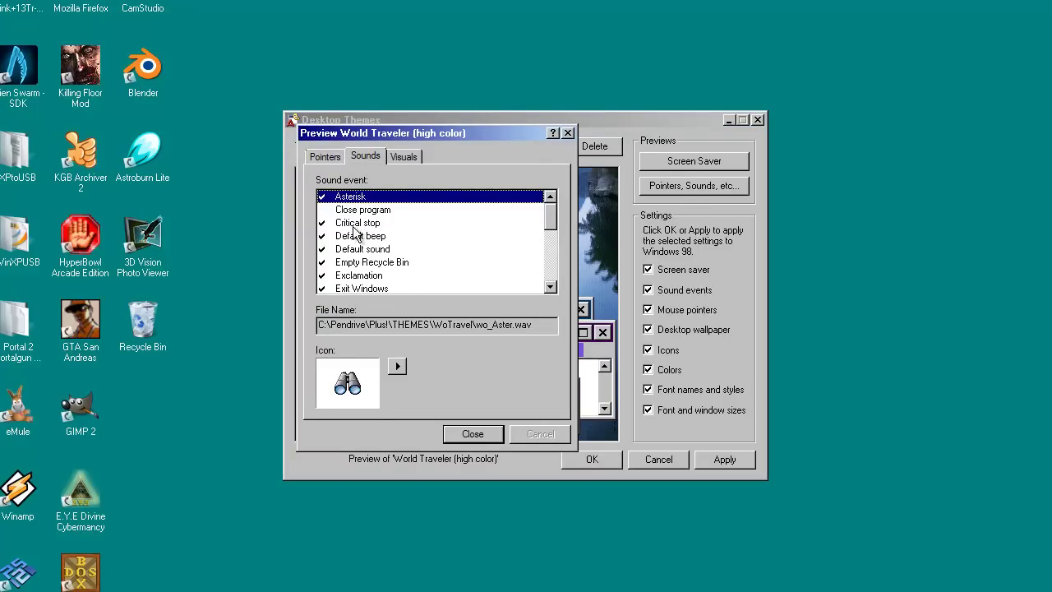
scroll(360, 242, "down", 2)
scroll(367, 289, "down", 2)
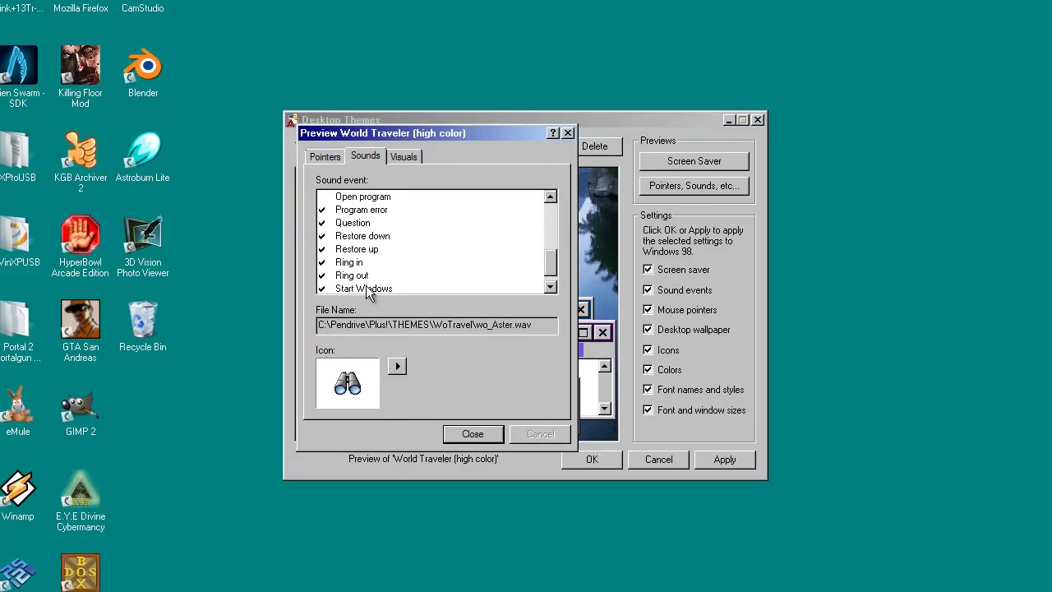
left_click(365, 285)
left_click(397, 366)
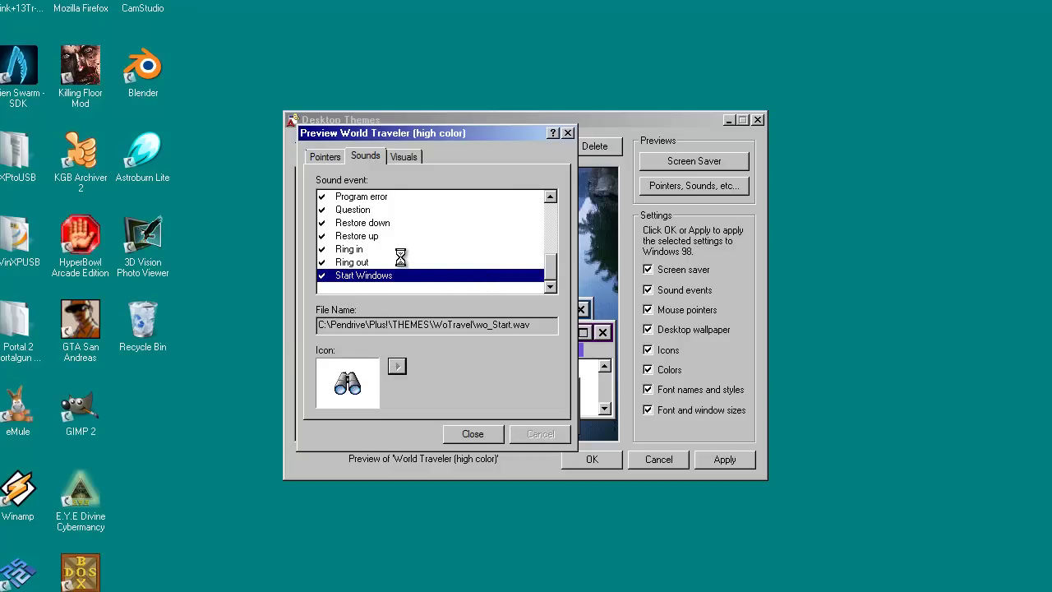
Play the Exit Windows sound of the World Traveler theme, close its preview and preview the theme's screen saver
scroll(367, 243, "up", 3)
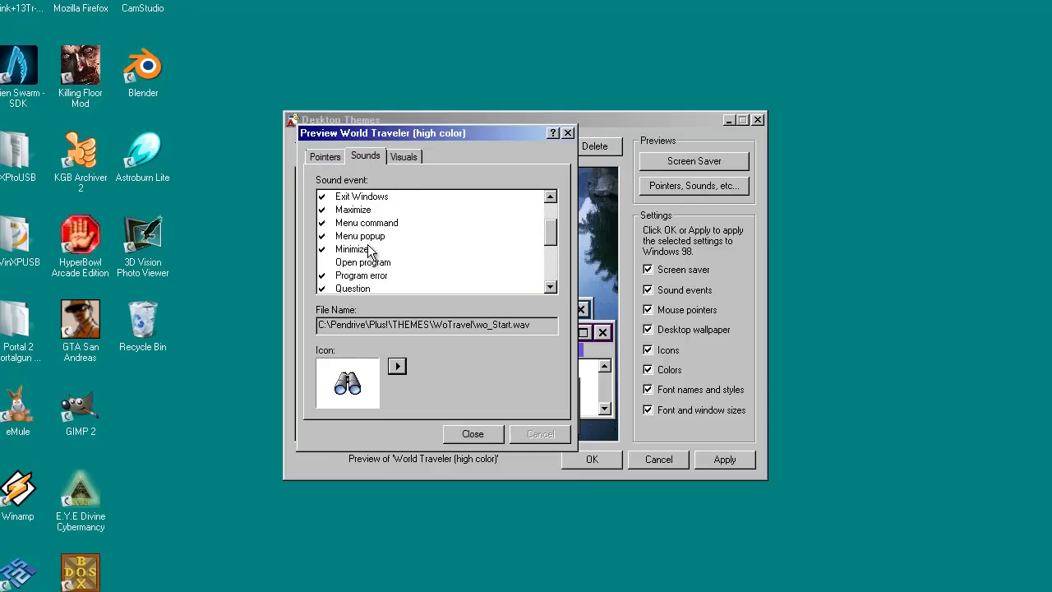
left_click(366, 237)
left_click(397, 366)
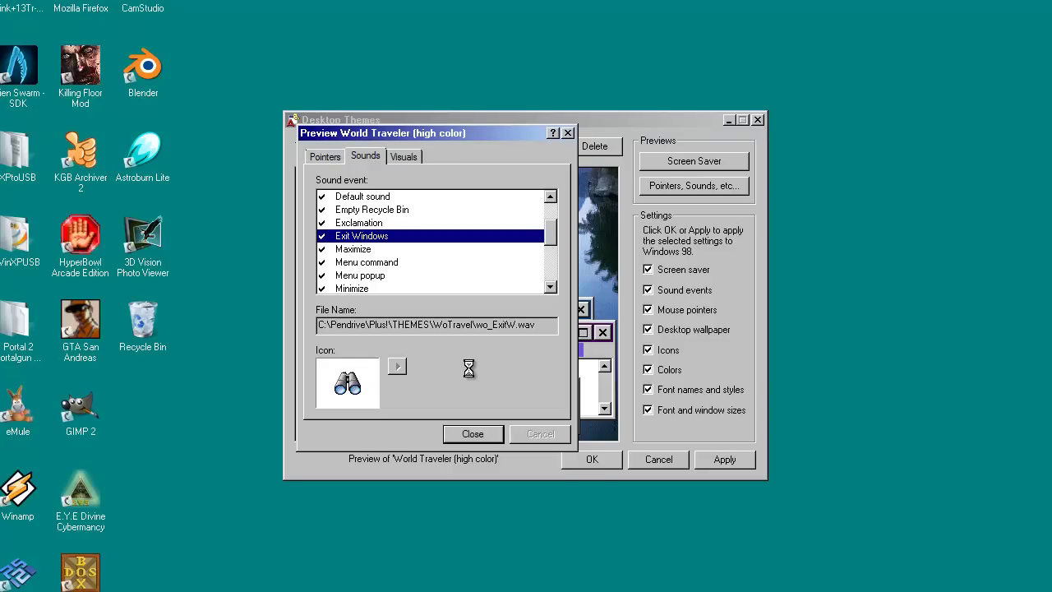
left_click(472, 434)
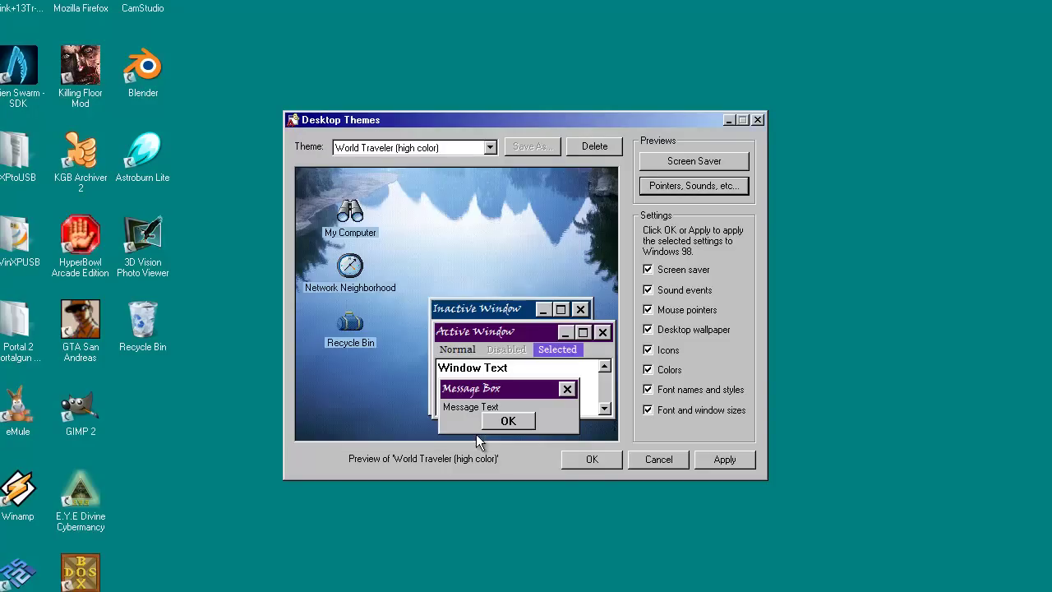
left_click(638, 195)
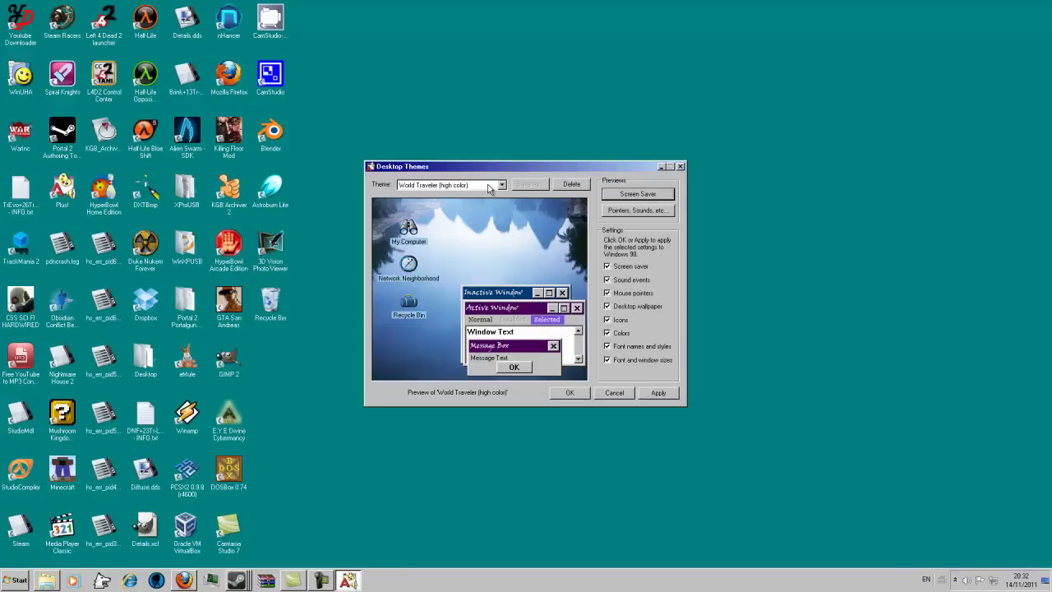
Choose The 60's USA (256 color) theme and preview its screen saver
left_click(489, 187)
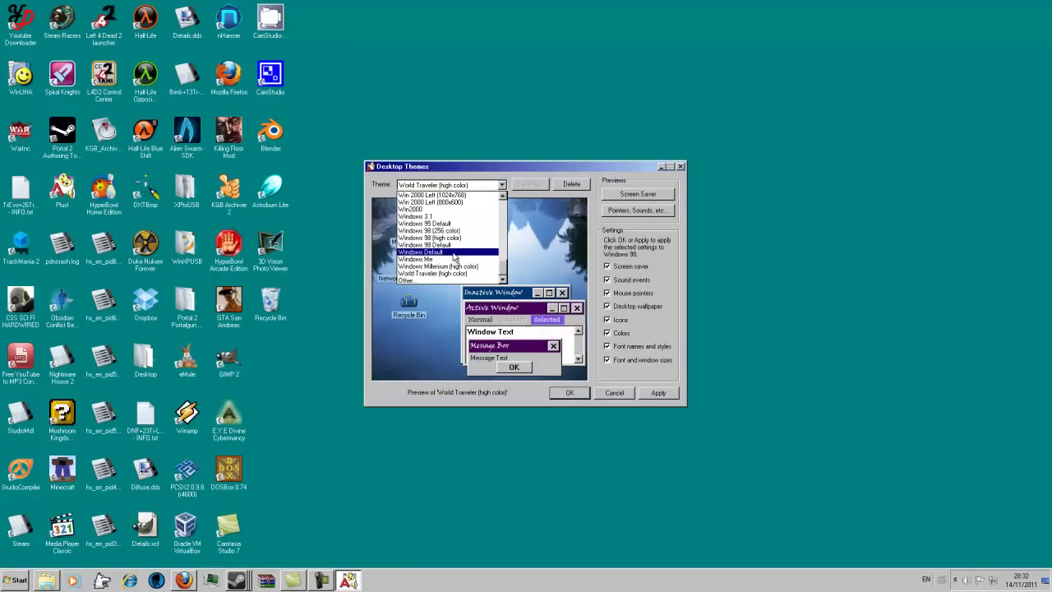
scroll(455, 258, "up", 4)
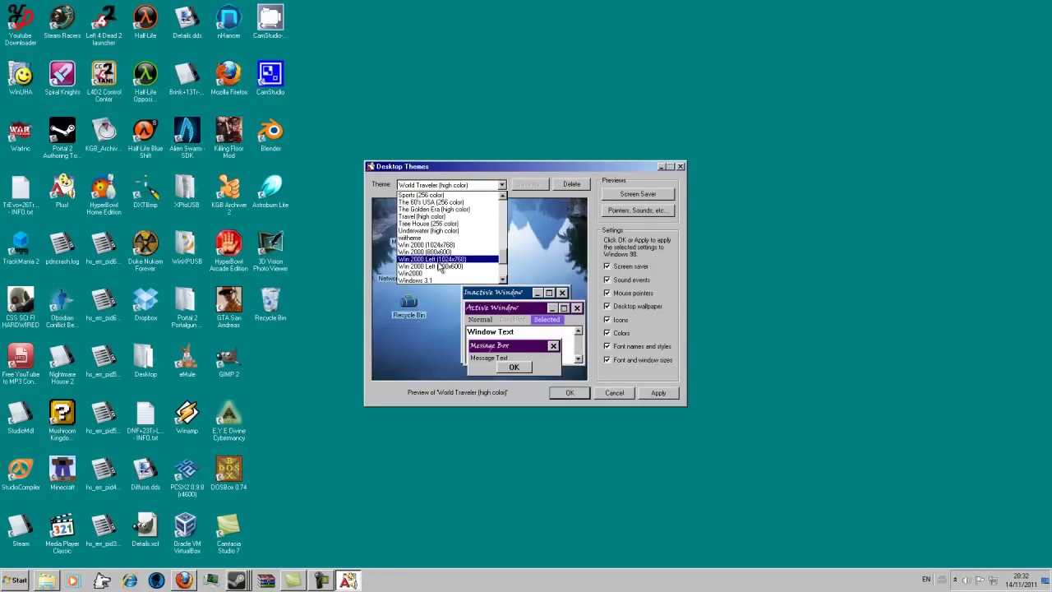
scroll(441, 267, "up", 2)
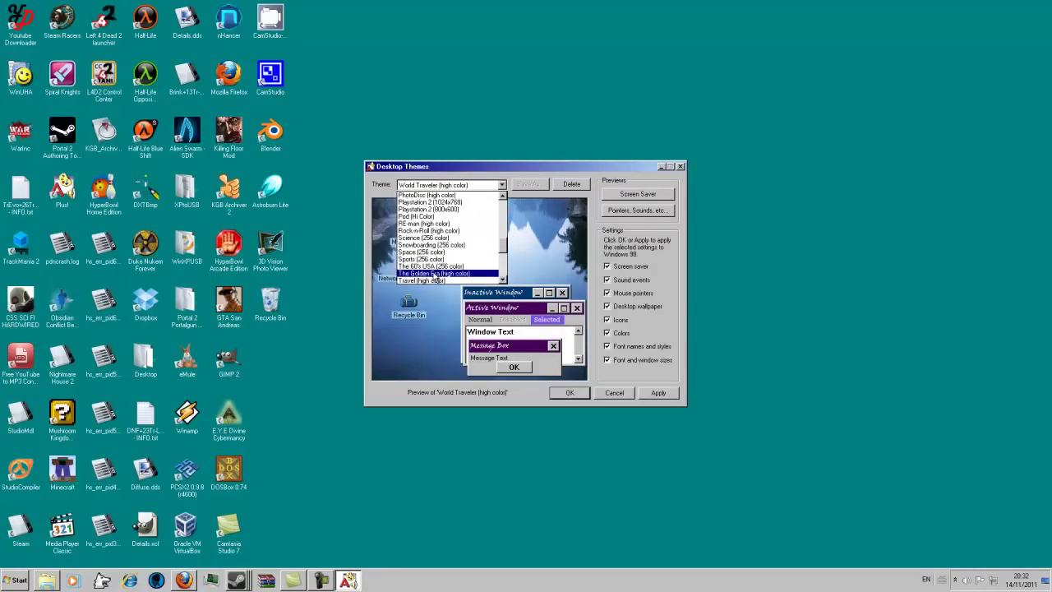
left_click(432, 266)
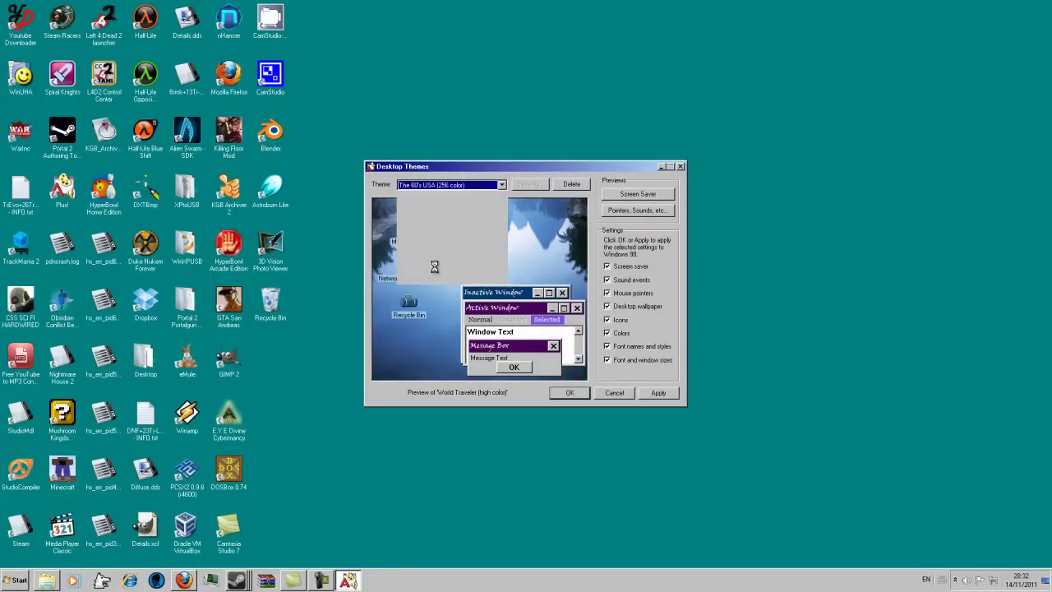
left_click(639, 195)
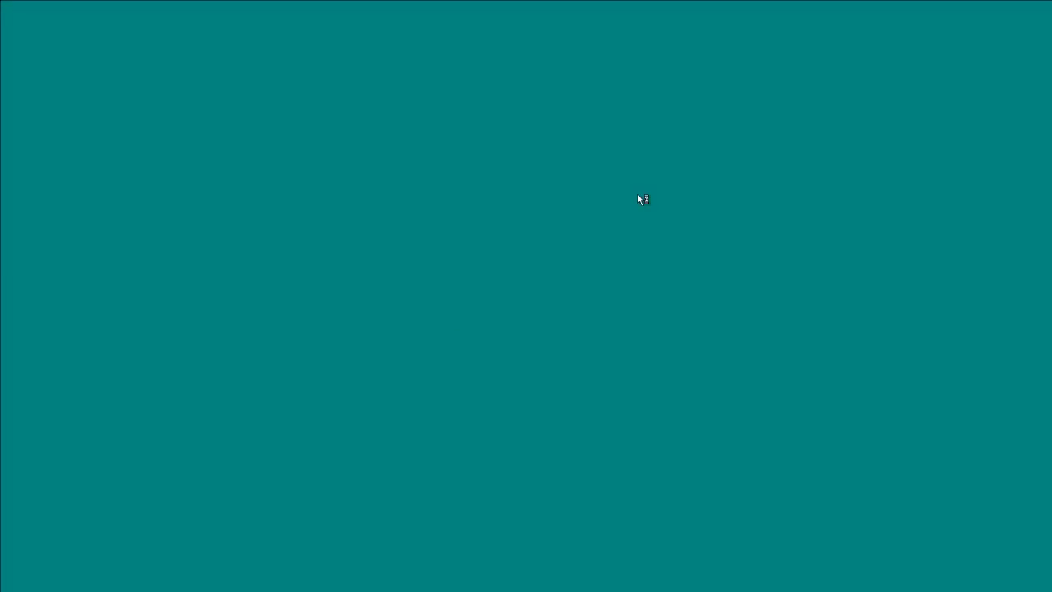
Choose the Baseball (256 color) theme, preview its screen saver and return to the theme settings
left_click(501, 185)
scroll(469, 238, "up", 5)
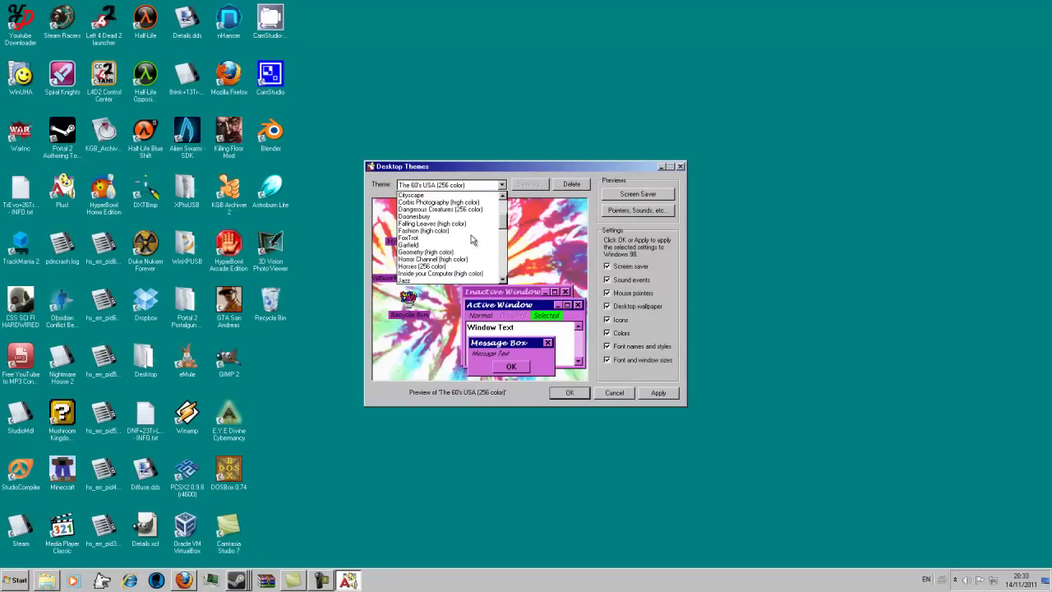
scroll(457, 242, "up", 3)
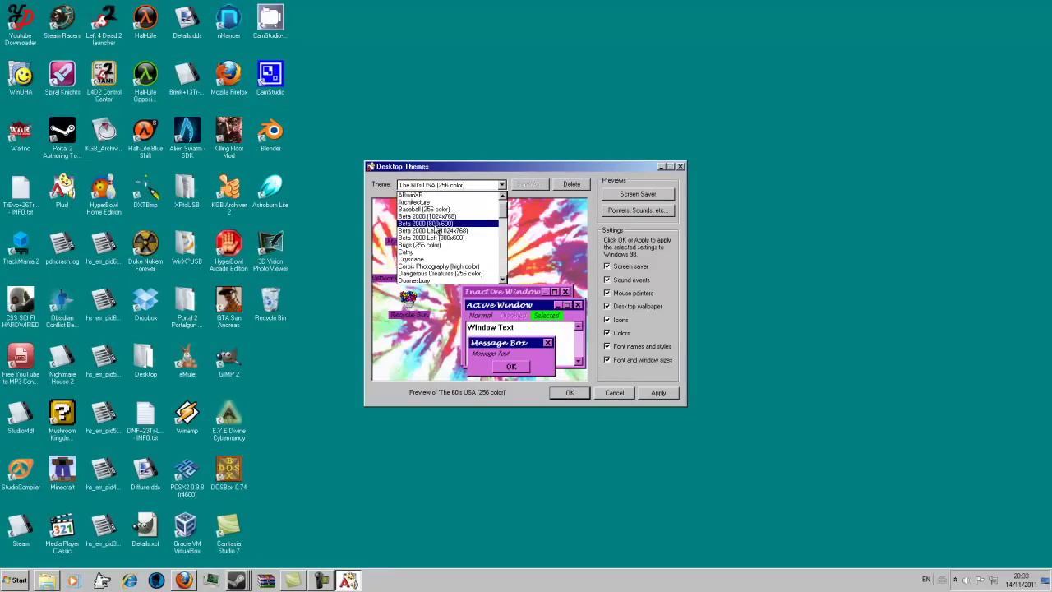
left_click(427, 209)
left_click(638, 195)
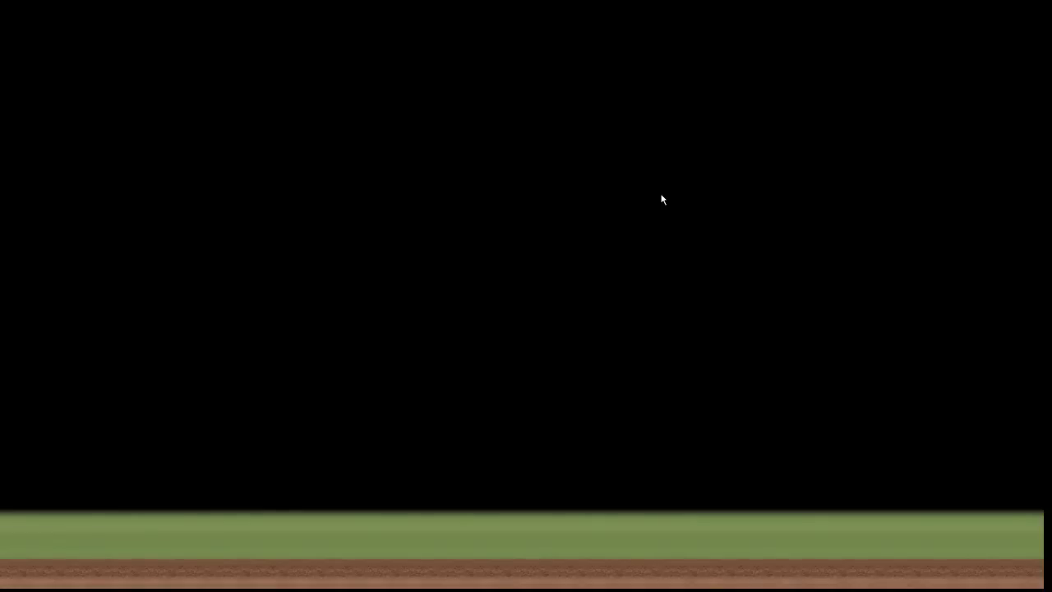
mouse_move(694, 181)
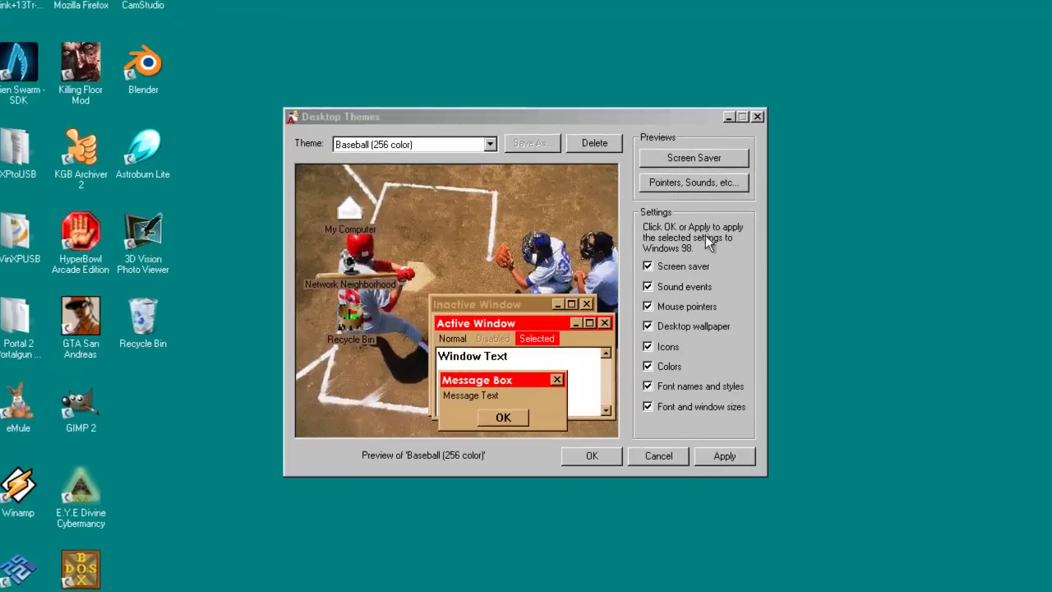
Look through the list of themes and choose Win2000
left_click(478, 144)
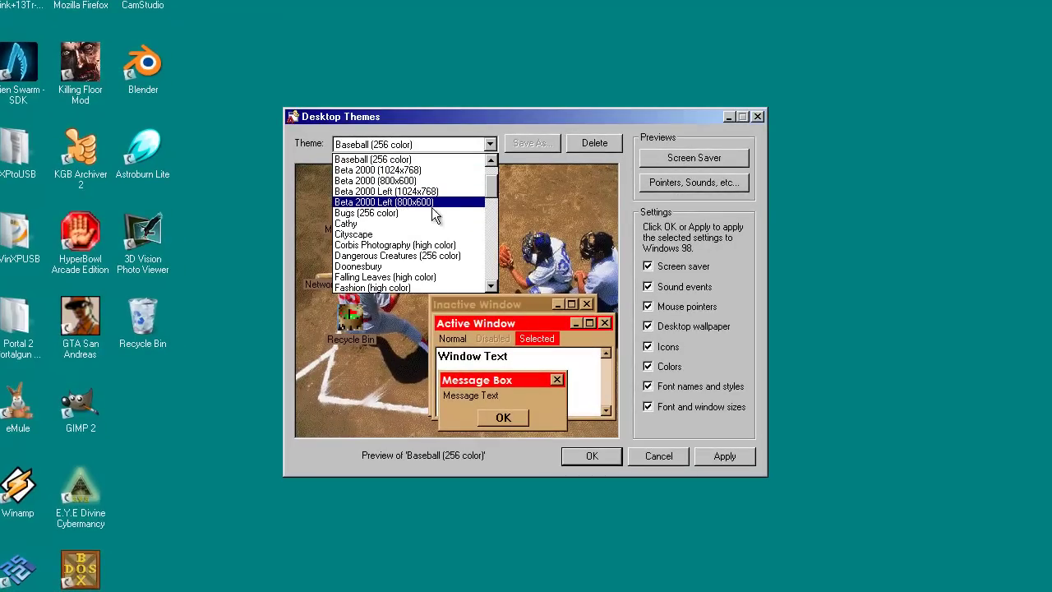
scroll(405, 204, "down", 2)
scroll(405, 204, "down", 4)
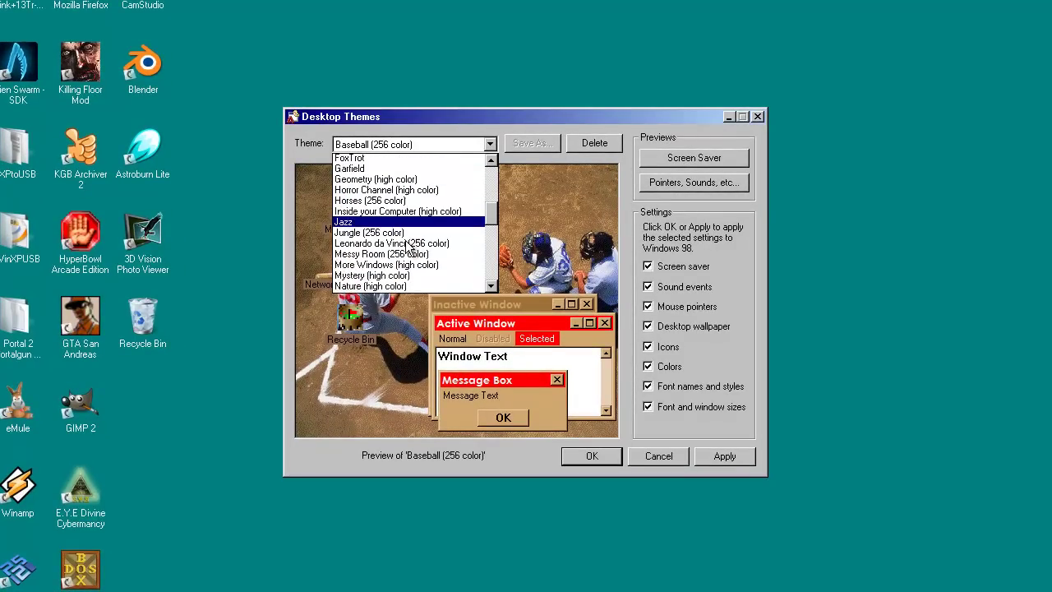
scroll(411, 254, "down", 8)
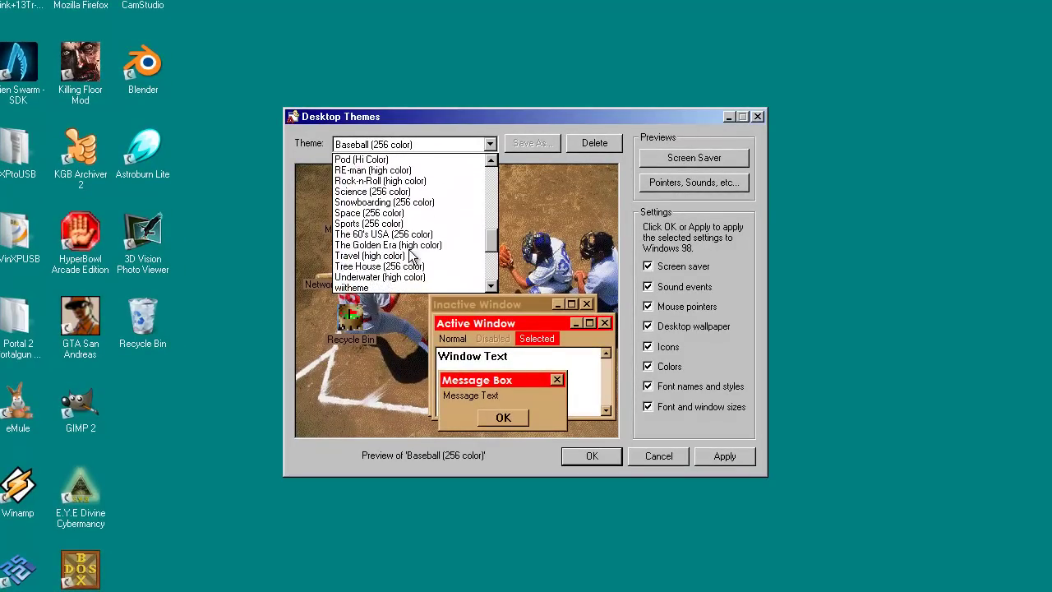
scroll(410, 254, "down", 1)
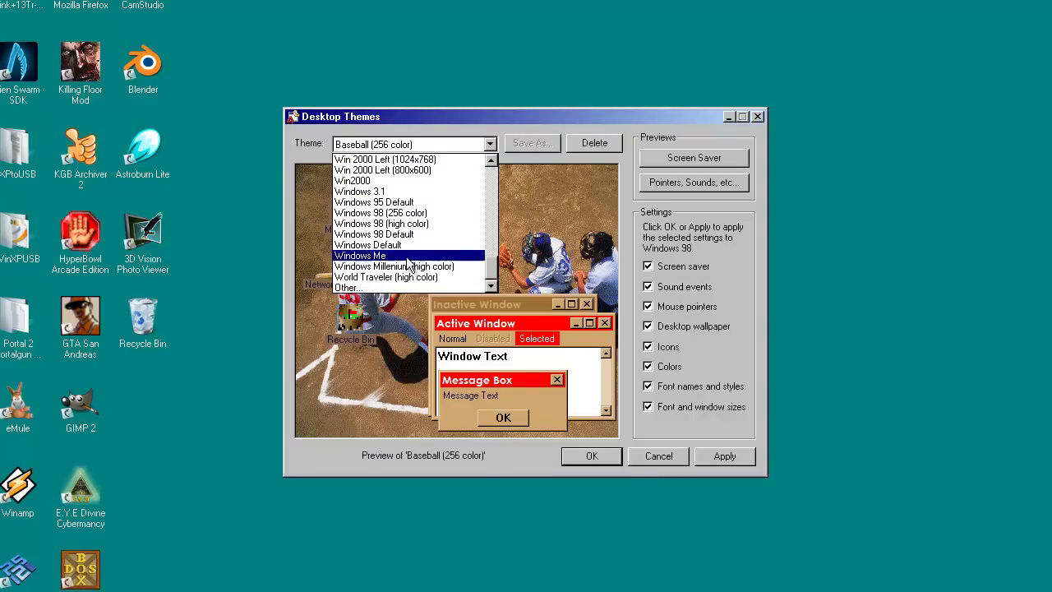
left_click(399, 181)
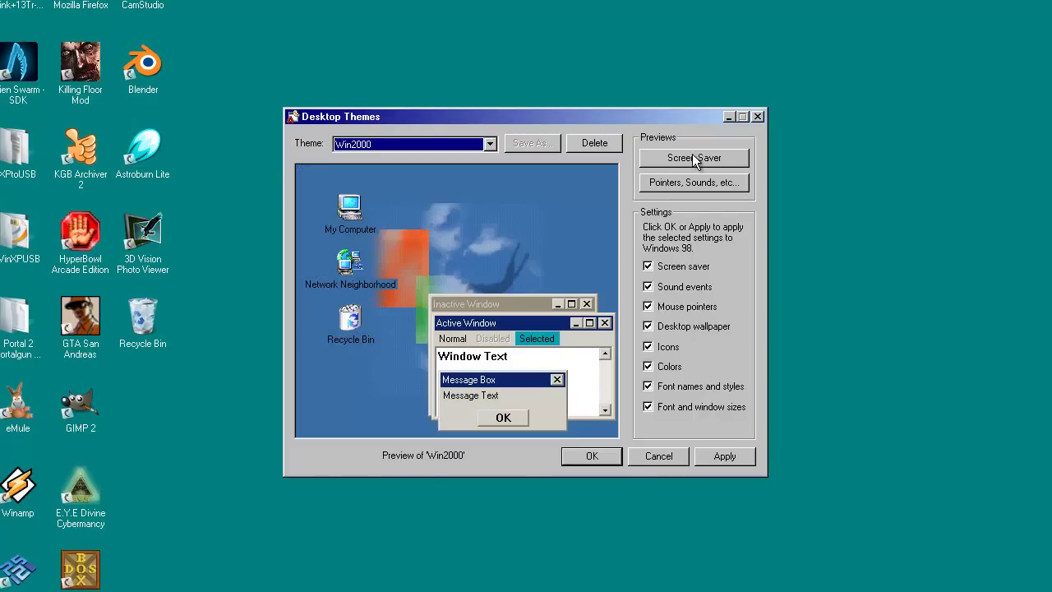
Open the Win2000 theme's sounds preview and play its Start Windows sound
left_click(686, 175)
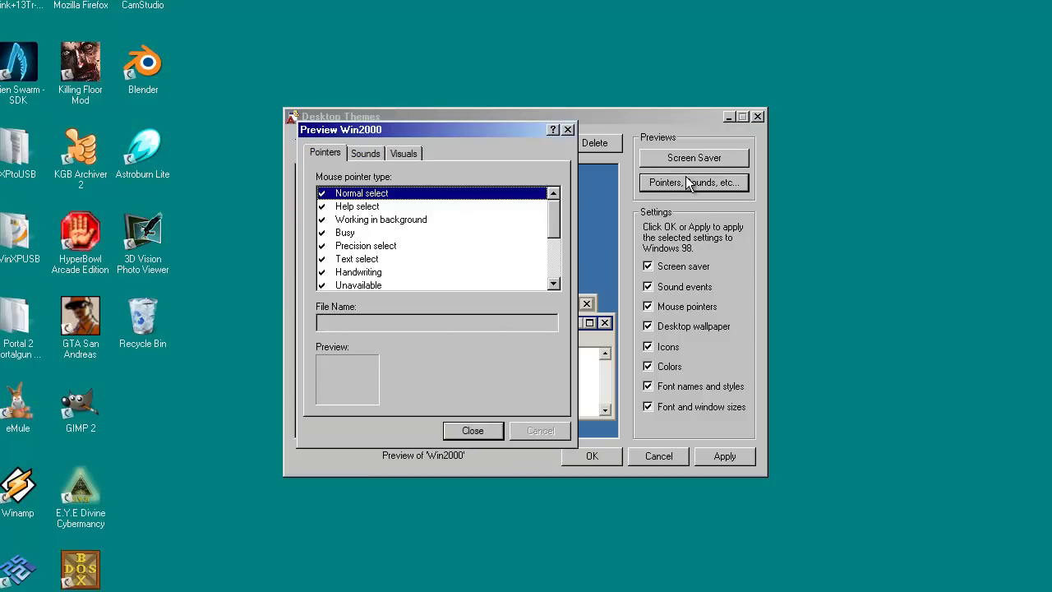
left_click(363, 156)
scroll(358, 271, "down", 5)
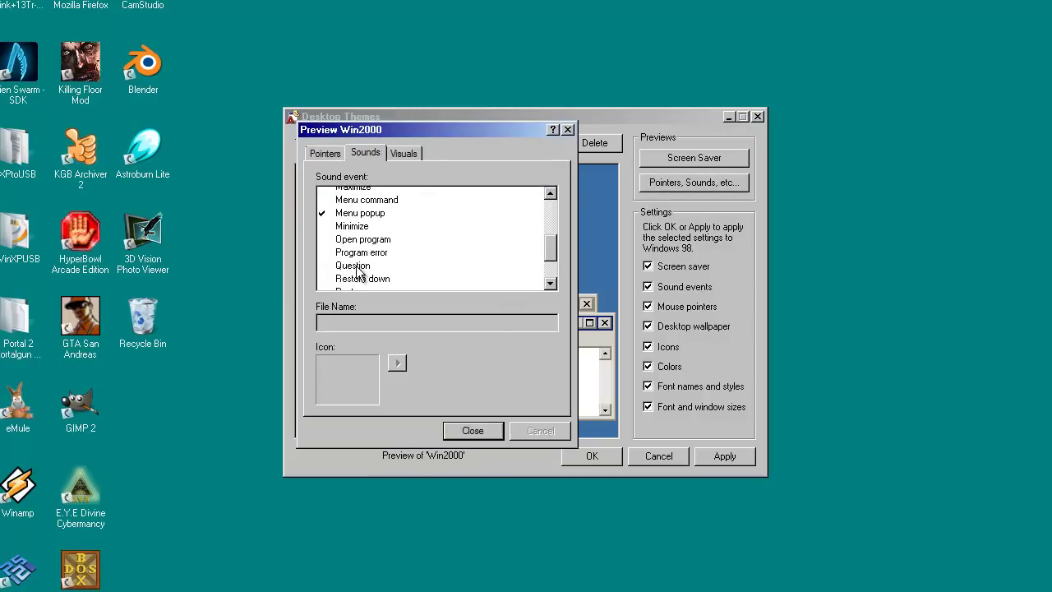
left_click(357, 273)
left_click(398, 361)
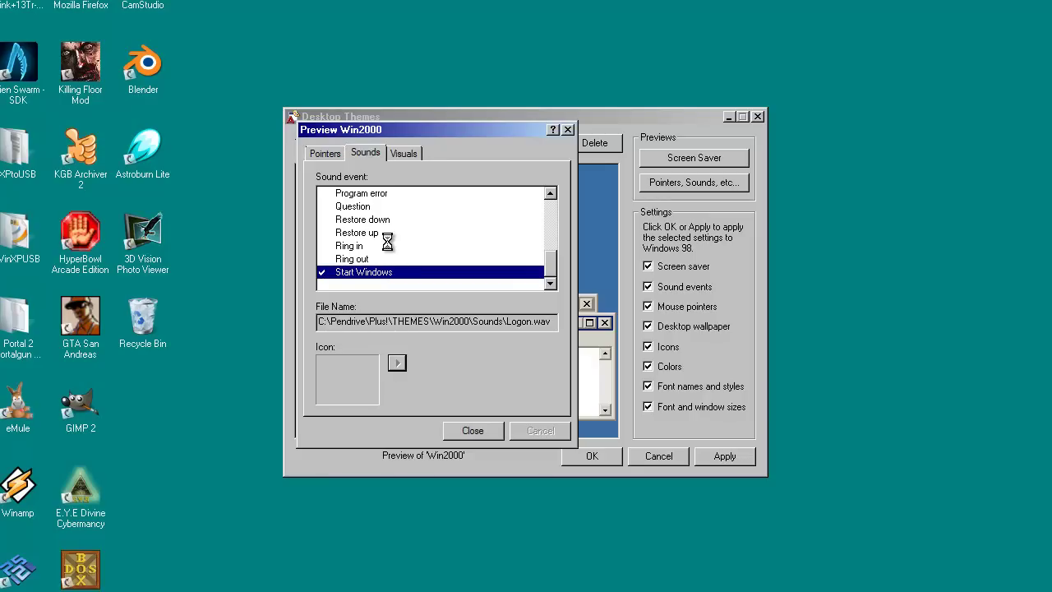
Play the Exit Windows sound of the Win2000 theme and close its preview
scroll(385, 244, "up", 4)
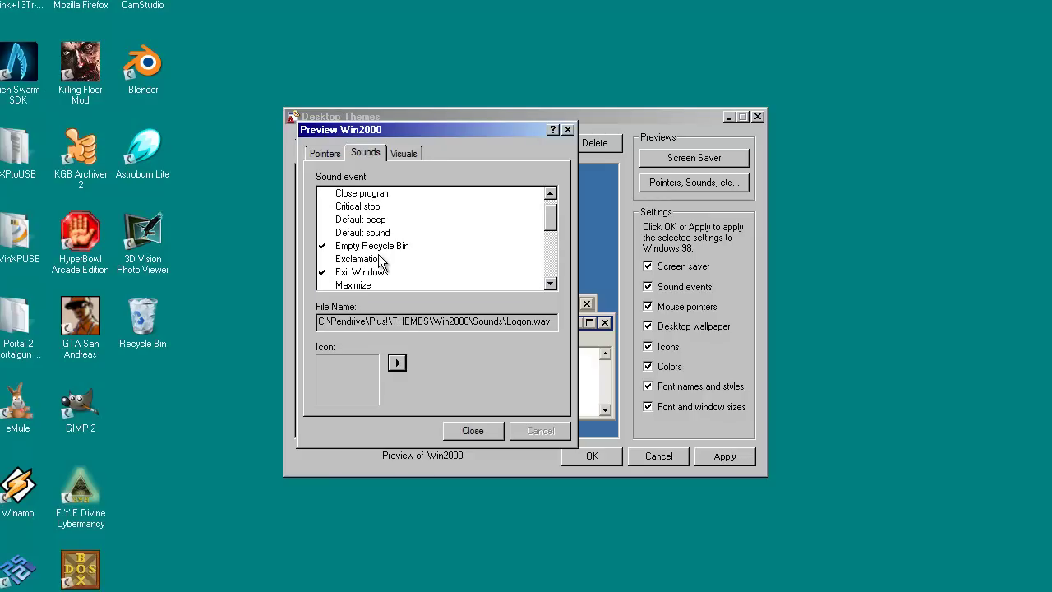
left_click(363, 273)
left_click(392, 361)
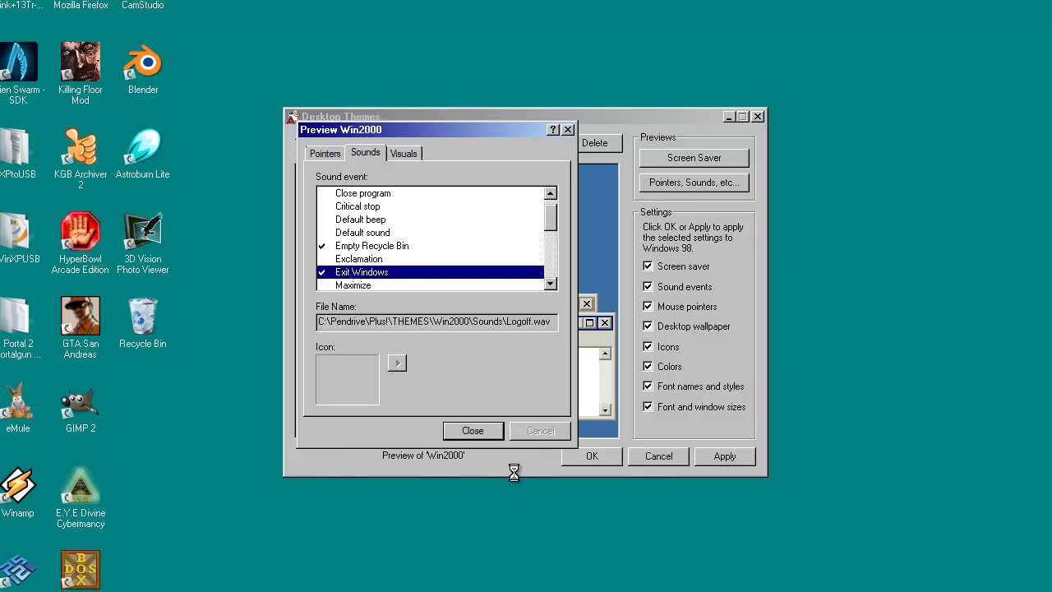
left_click(471, 431)
Choose the Windows 3.1 theme and apply it to the desktop, dismissing the AVG threat alert
left_click(395, 143)
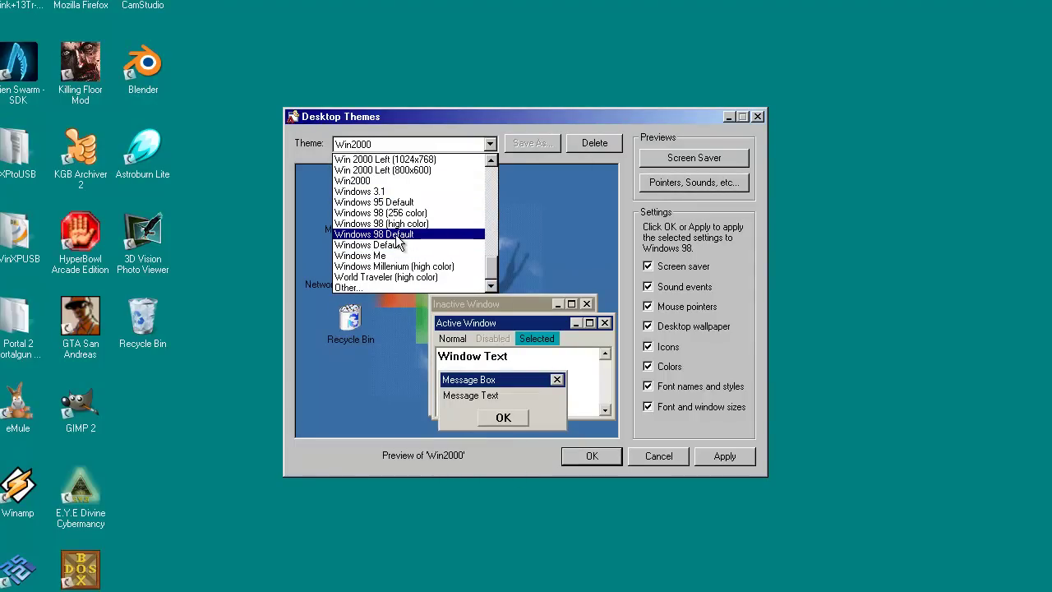
left_click(381, 192)
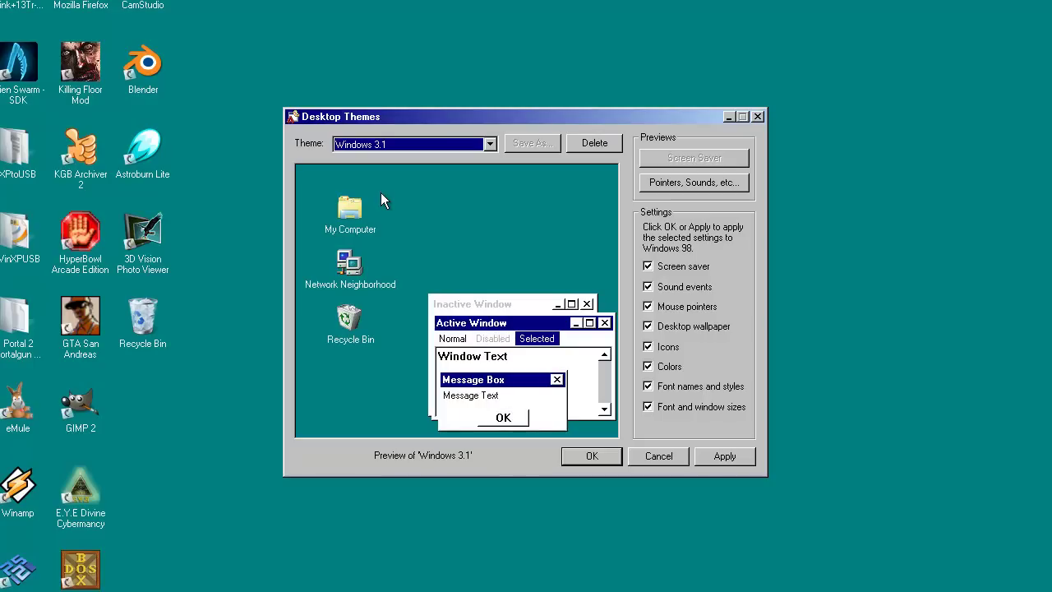
left_click(722, 459)
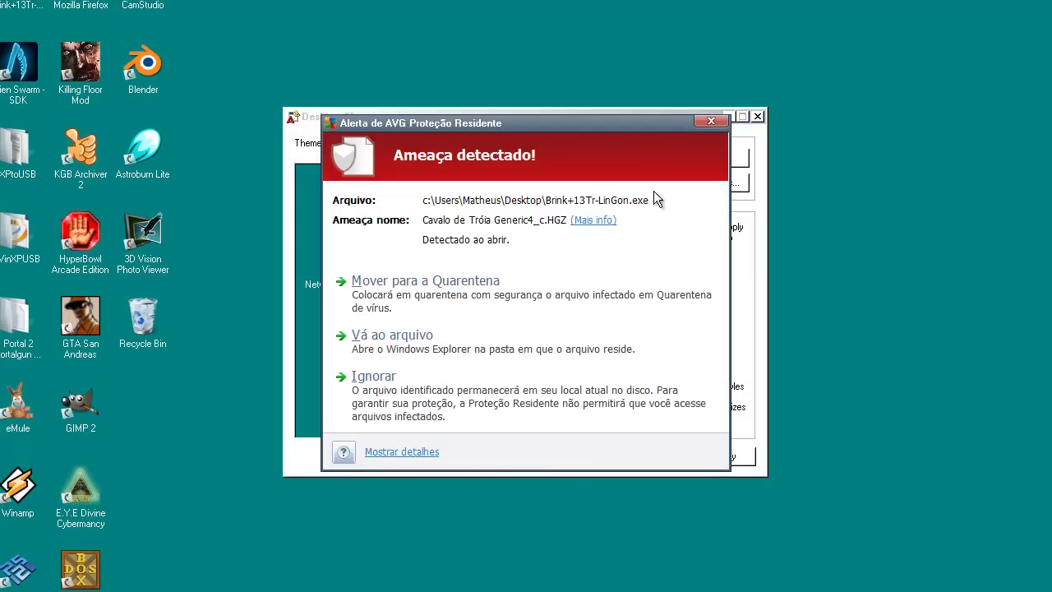
left_click(431, 430)
Open the Windows 3.1 theme's sounds preview and play its Start Windows sound
left_click(662, 181)
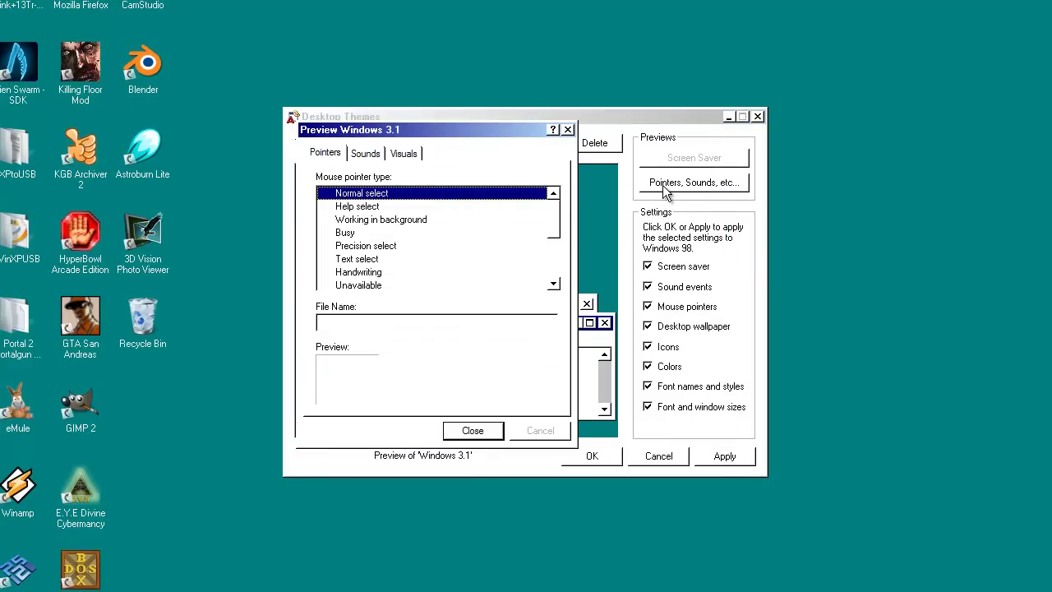
left_click(356, 156)
scroll(359, 279, "down", 5)
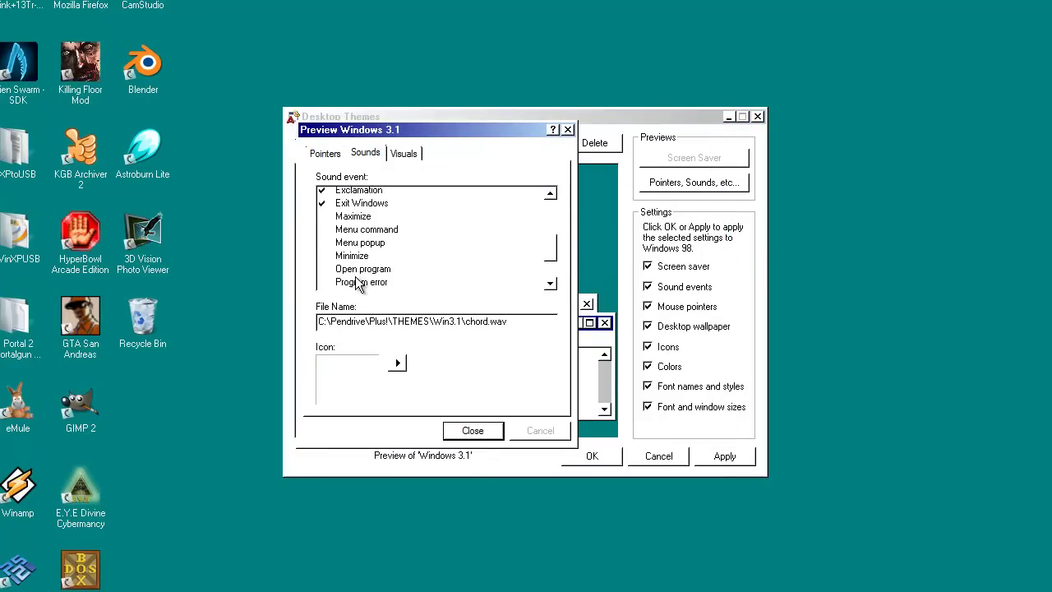
left_click(358, 278)
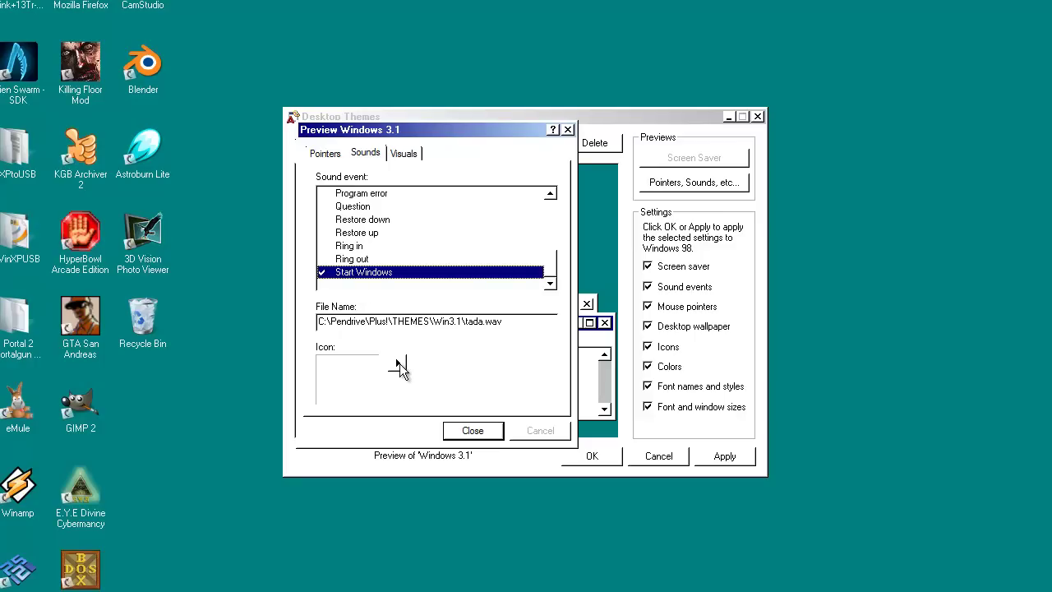
left_click(399, 368)
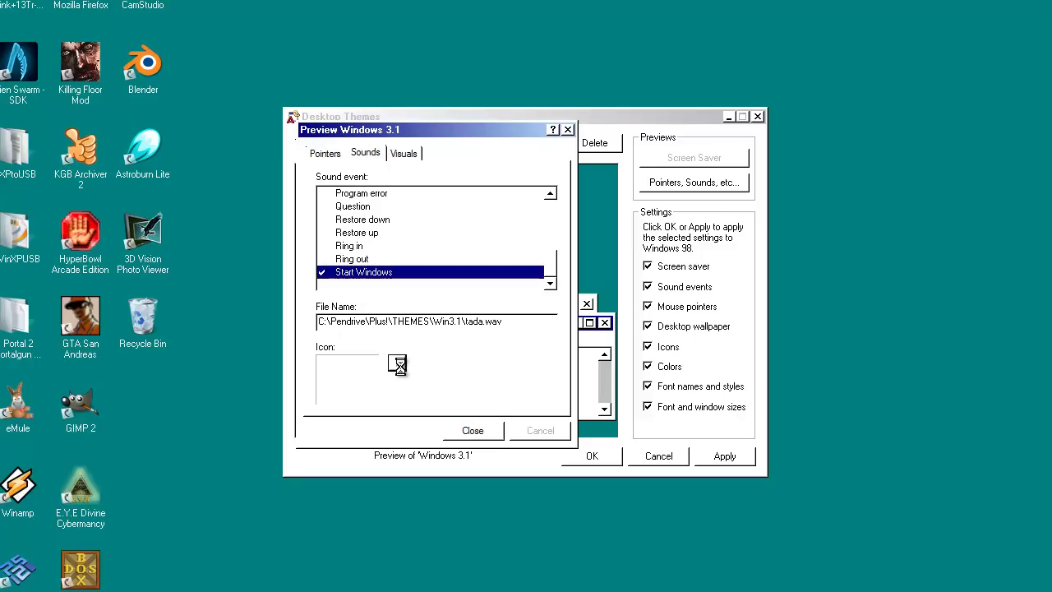
Select the Exit Windows sound event of the Windows 3.1 theme
scroll(381, 242, "up", 5)
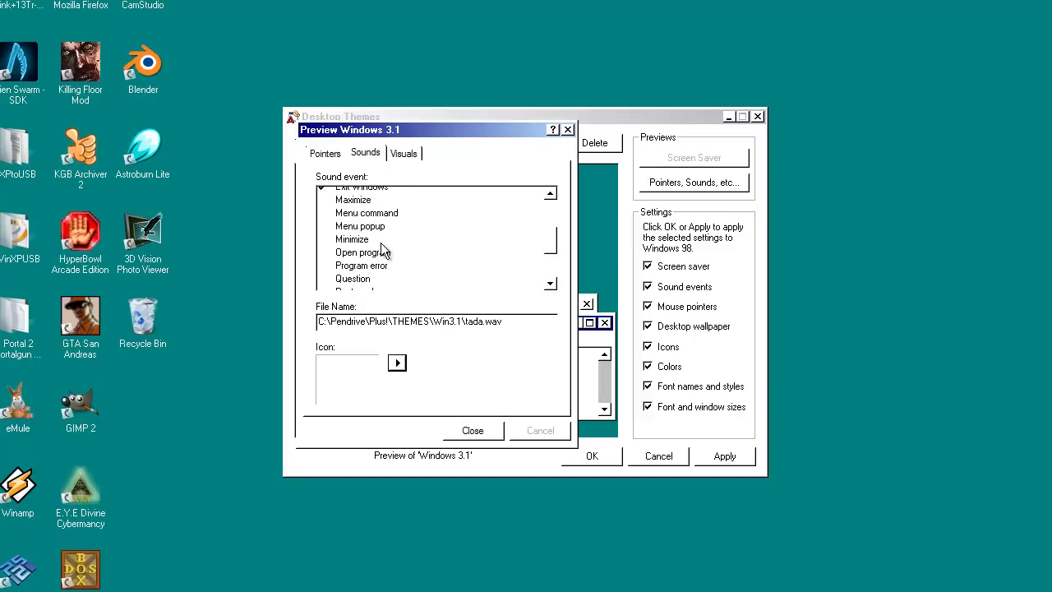
left_click(365, 287)
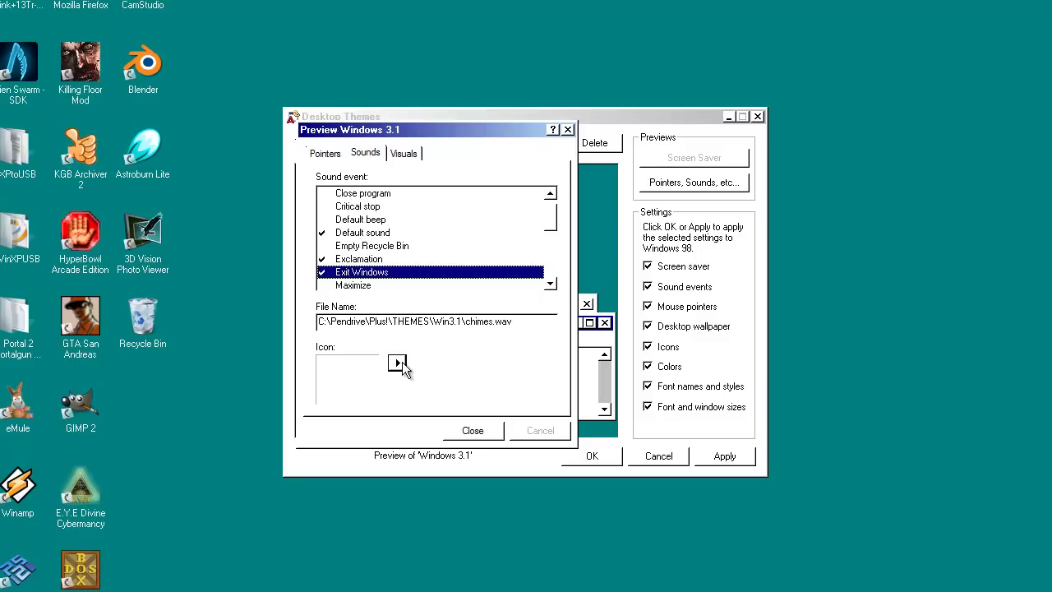